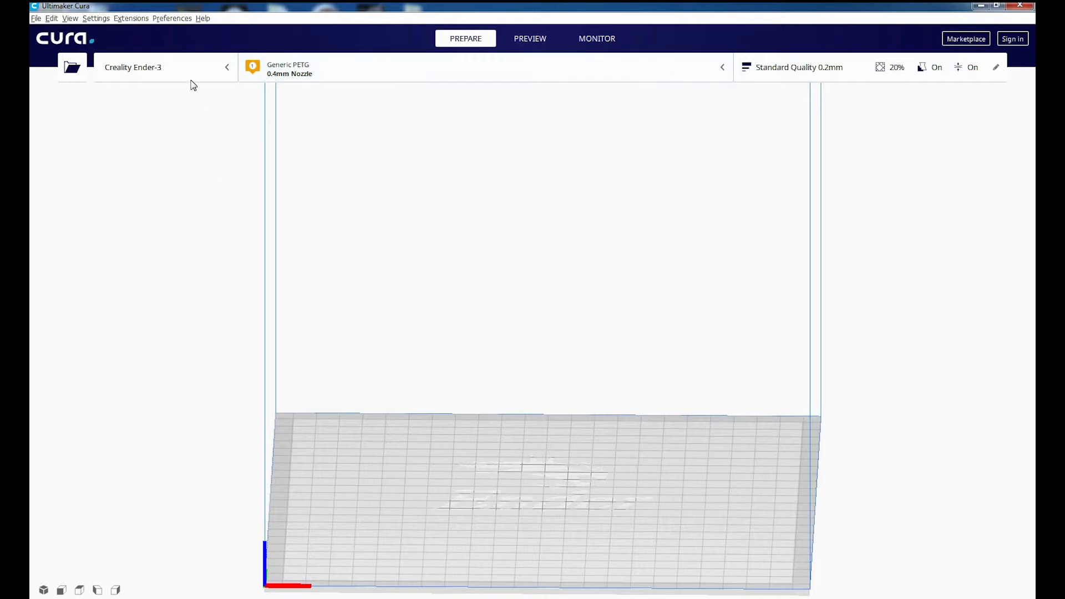
Step: Browse the non-networked printers available to add, including the Creality3D models, without adding one
left_click(173, 72)
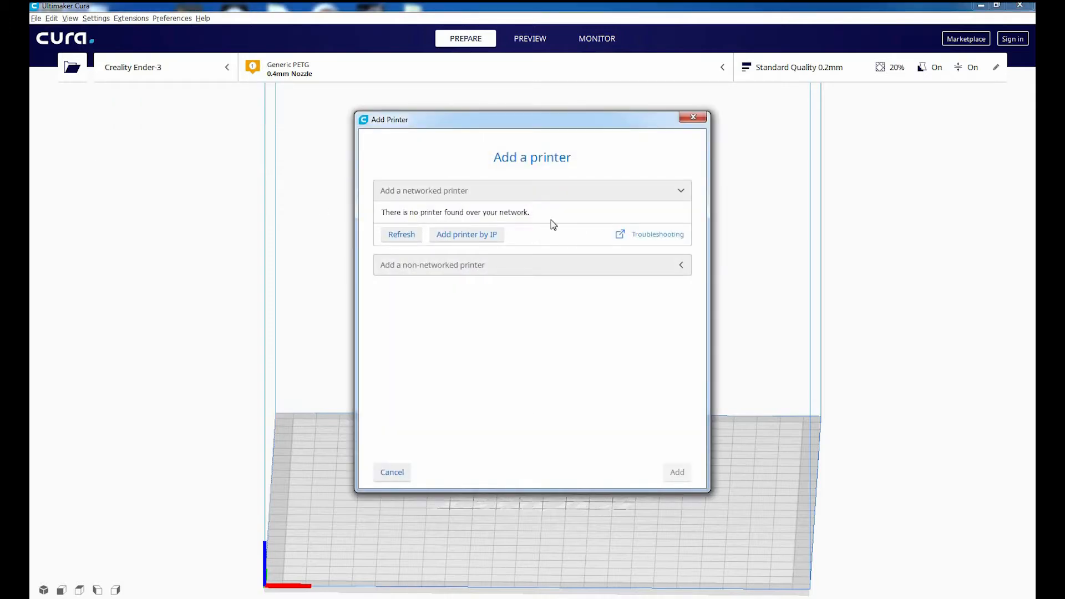
left_click(681, 192)
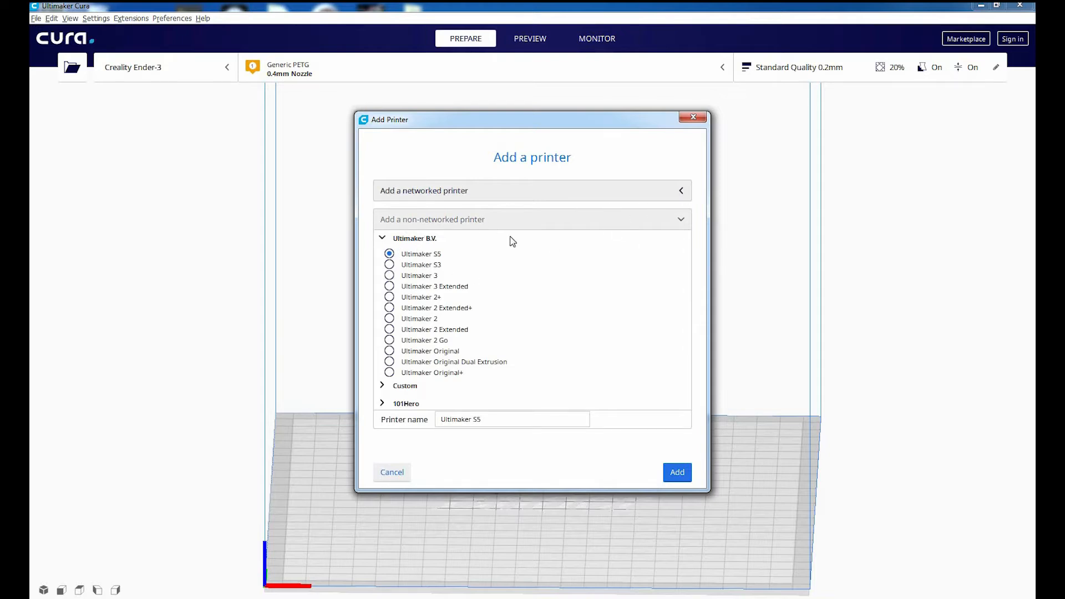
scroll(415, 255, "down", 3)
scroll(422, 236, "down", 1)
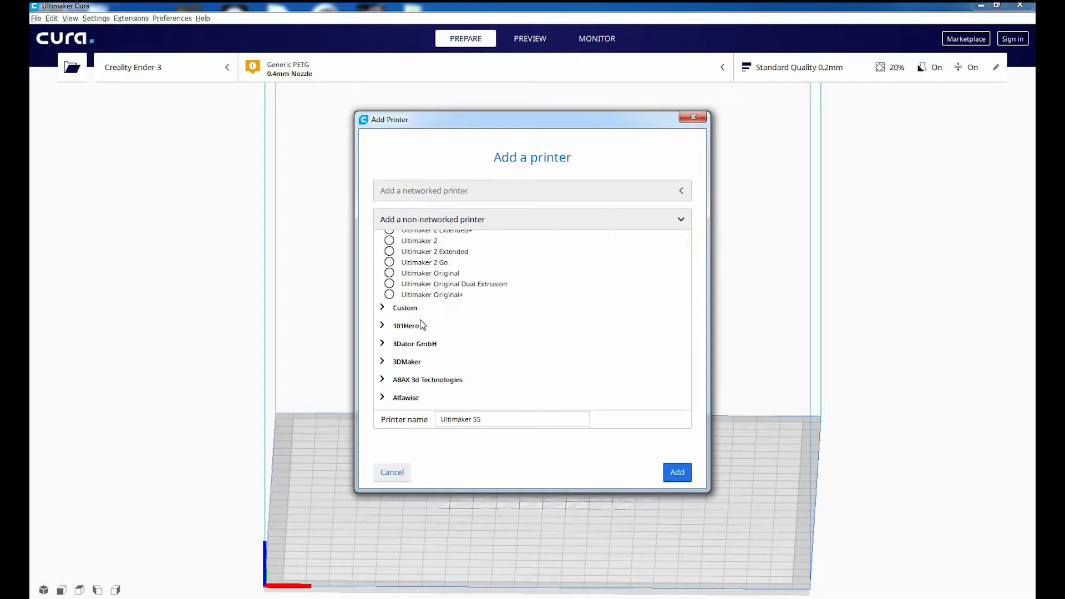
scroll(393, 297, "down", 3)
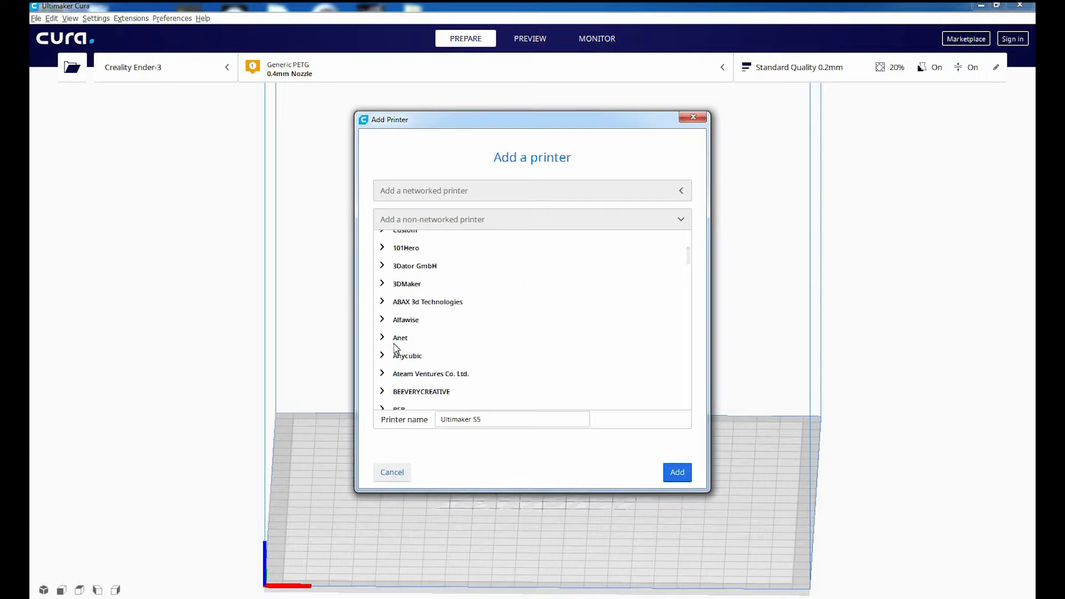
scroll(416, 327, "down", 2)
scroll(411, 300, "down", 2)
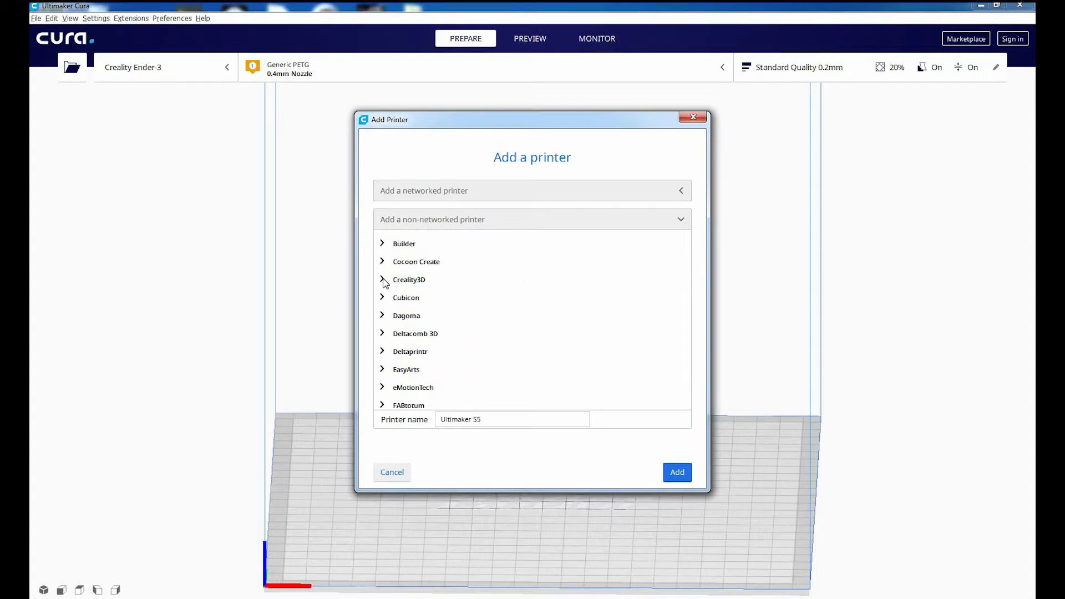
left_click(383, 280)
scroll(391, 284, "down", 3)
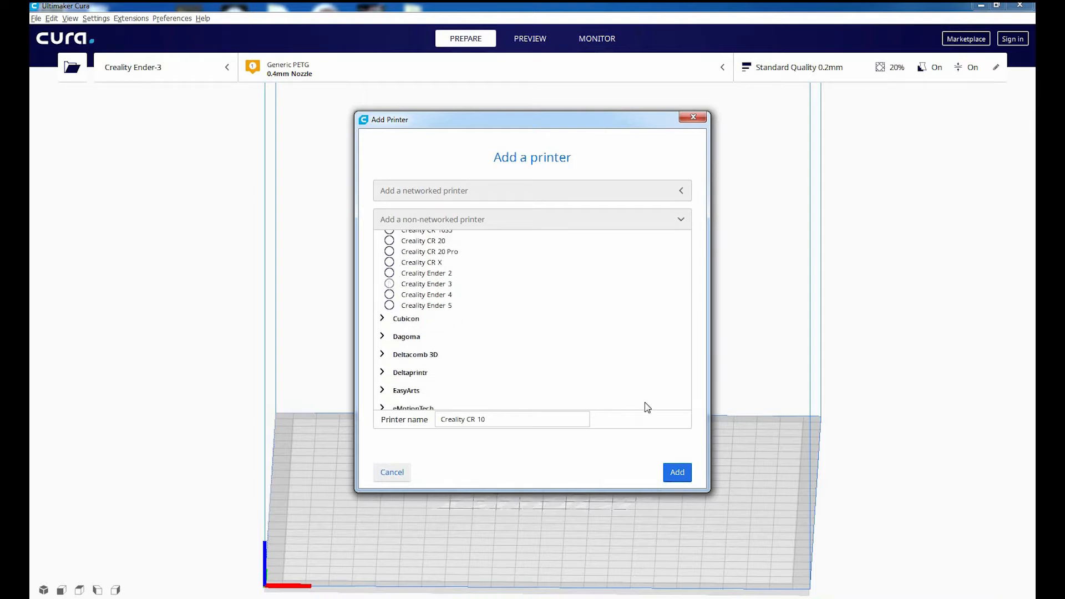
scroll(520, 290, "up", 10)
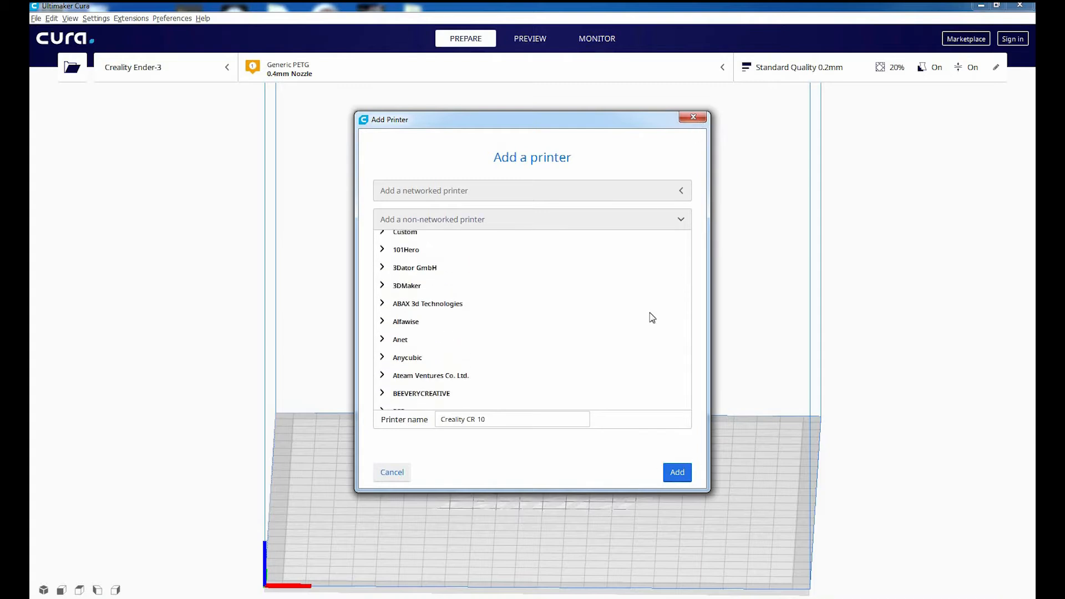
key("Escape")
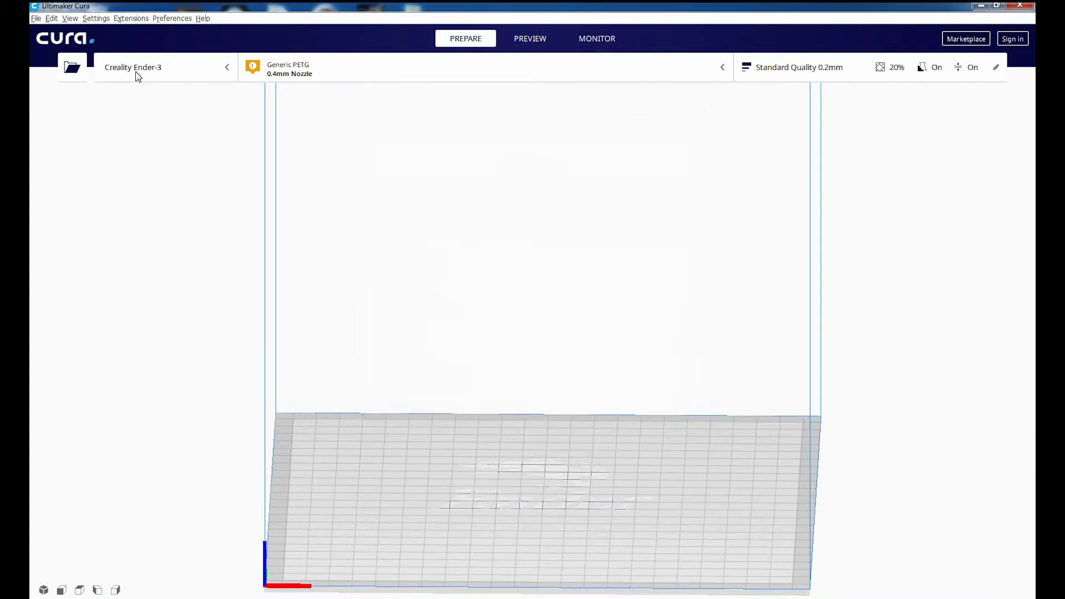
Step: Check the preset printers available for selection
left_click(228, 67)
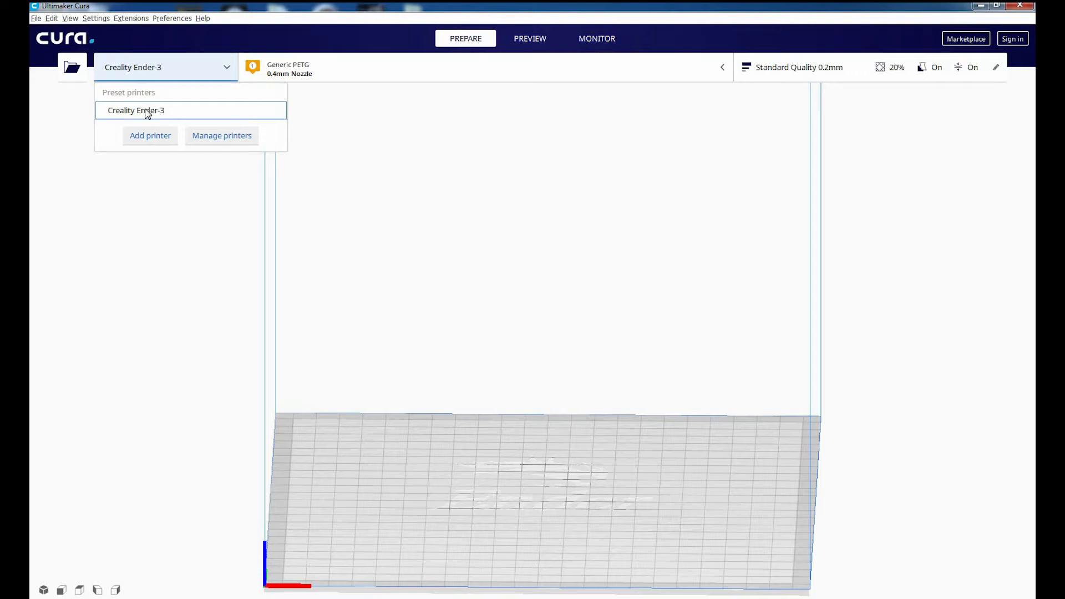
left_click(226, 67)
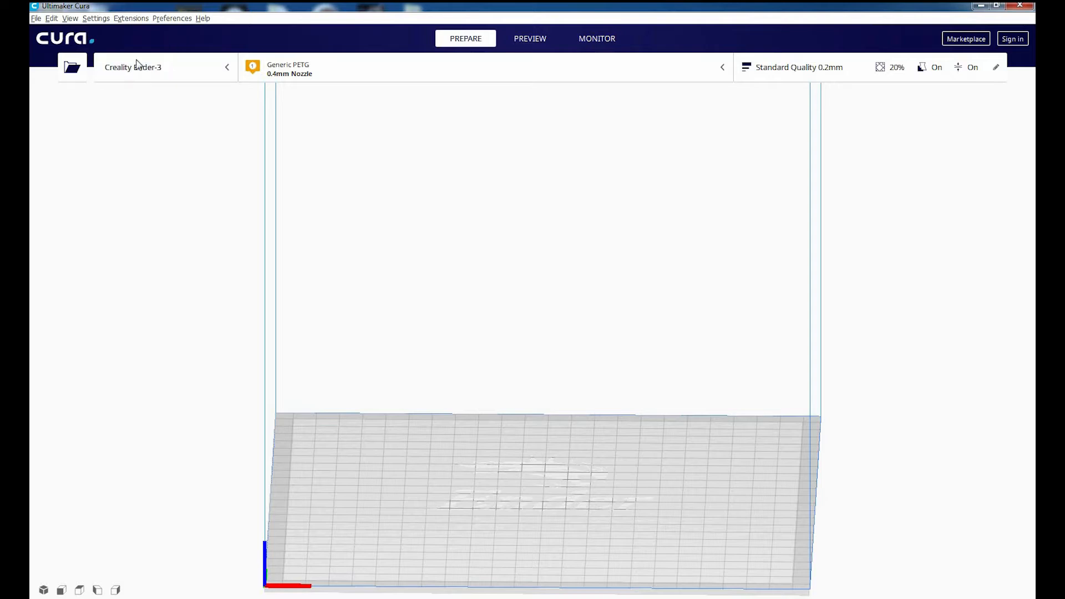
Step: Examine the material and nozzle size configuration, including the available material brands
left_click(341, 74)
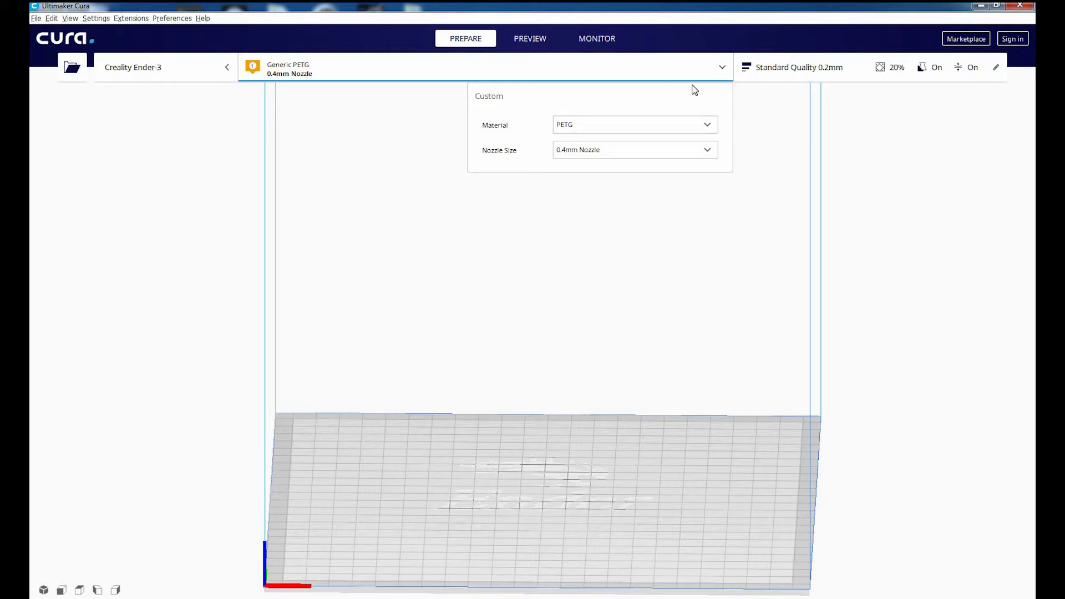
left_click(603, 125)
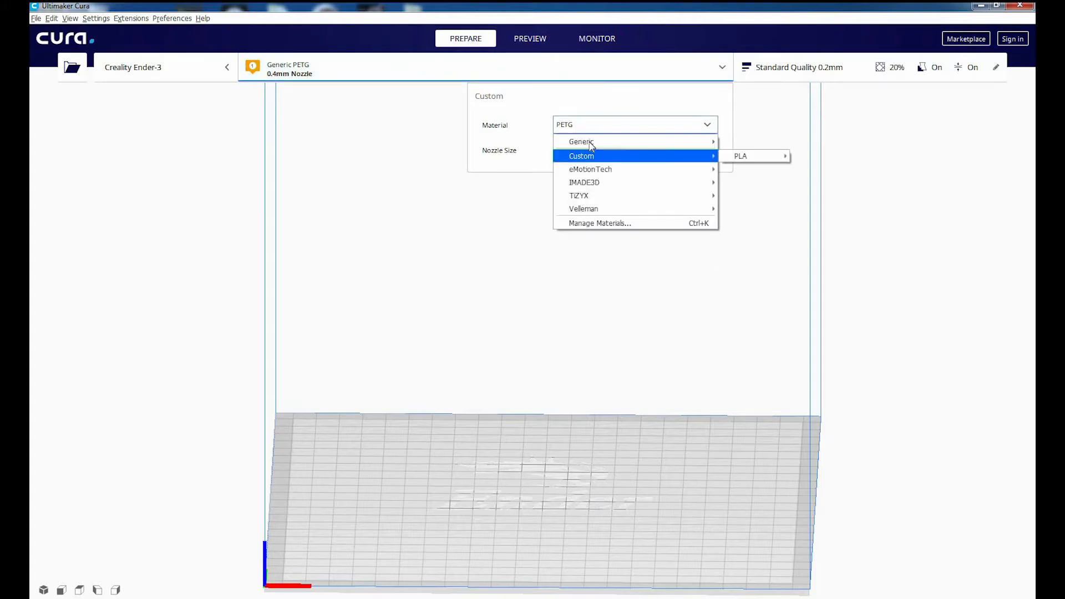
mouse_move(591, 146)
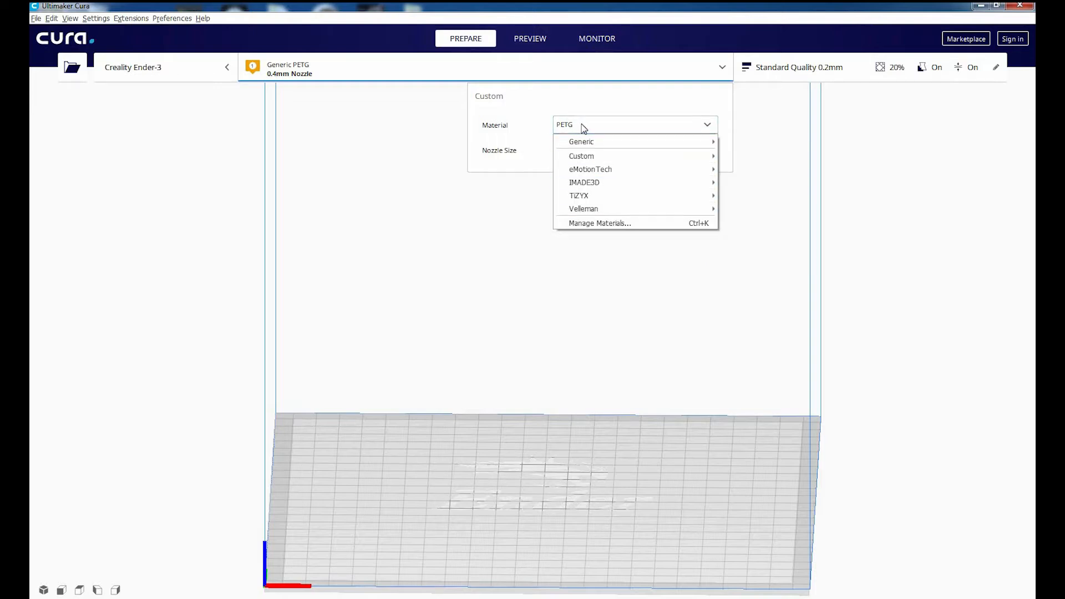
left_click(598, 130)
left_click(581, 71)
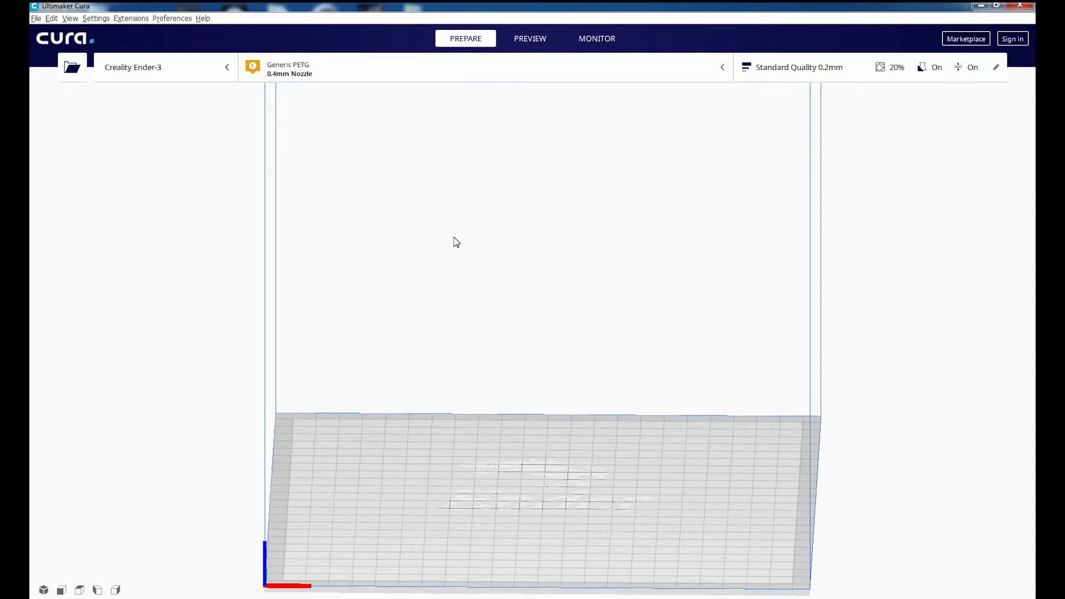
Step: Review which print settings are enabled in the Setting Visibility preferences, from Quality through Support, and close the preferences
left_click(168, 19)
left_click(184, 31)
left_click(340, 166)
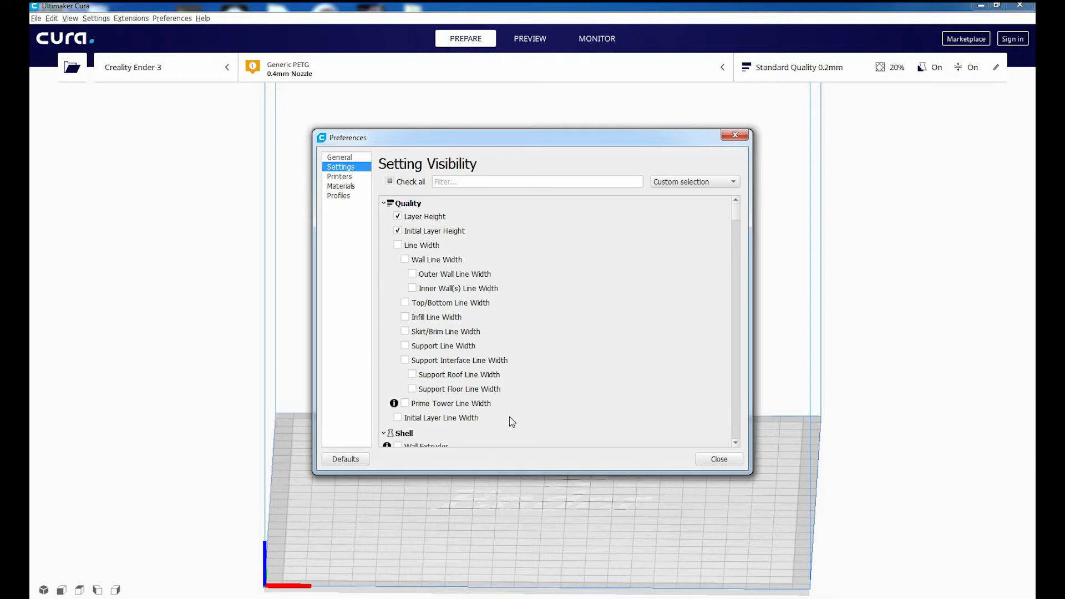
scroll(472, 317, "down", 8)
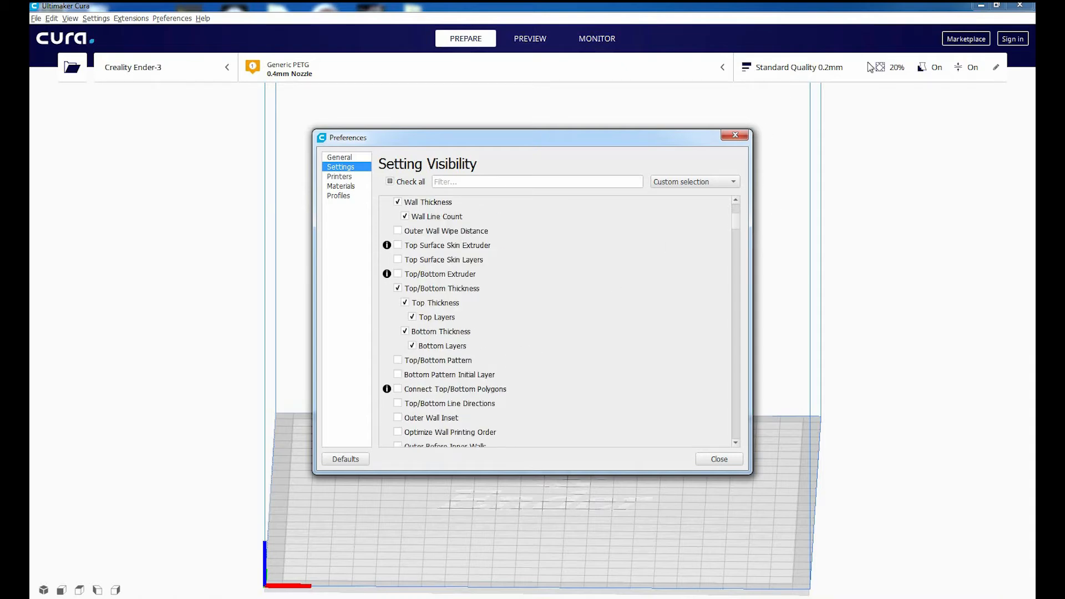
scroll(530, 333, "down", 3)
scroll(499, 355, "down", 12)
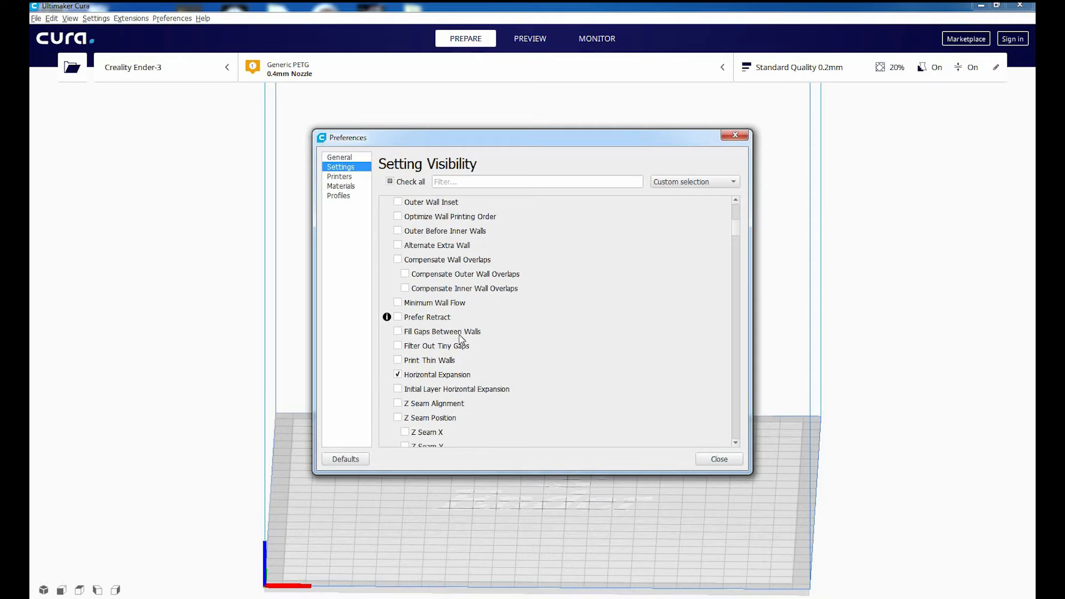
scroll(409, 383, "down", 2)
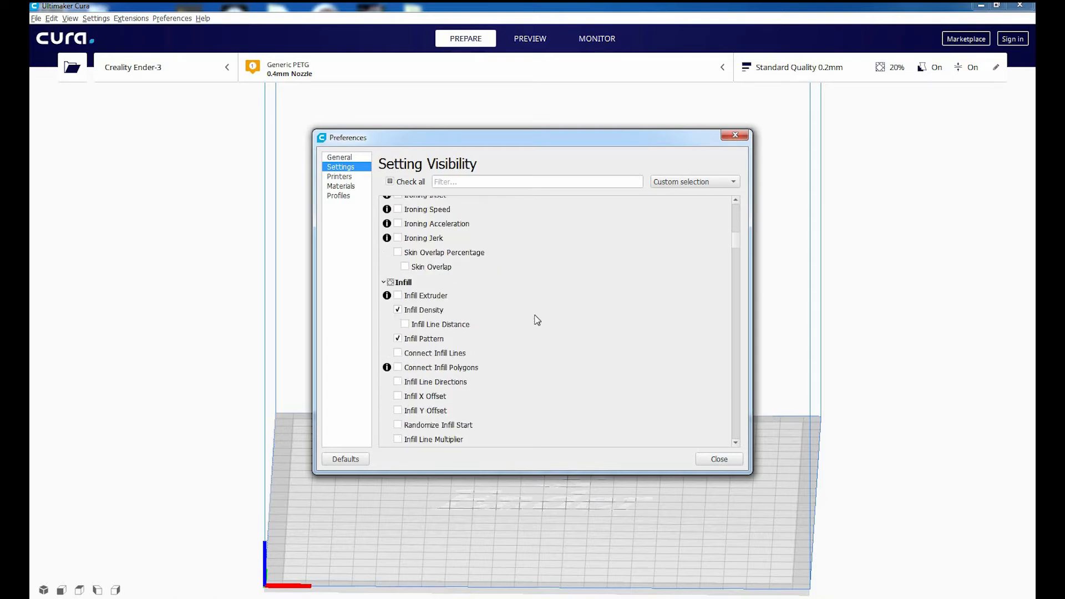
scroll(465, 284, "down", 8)
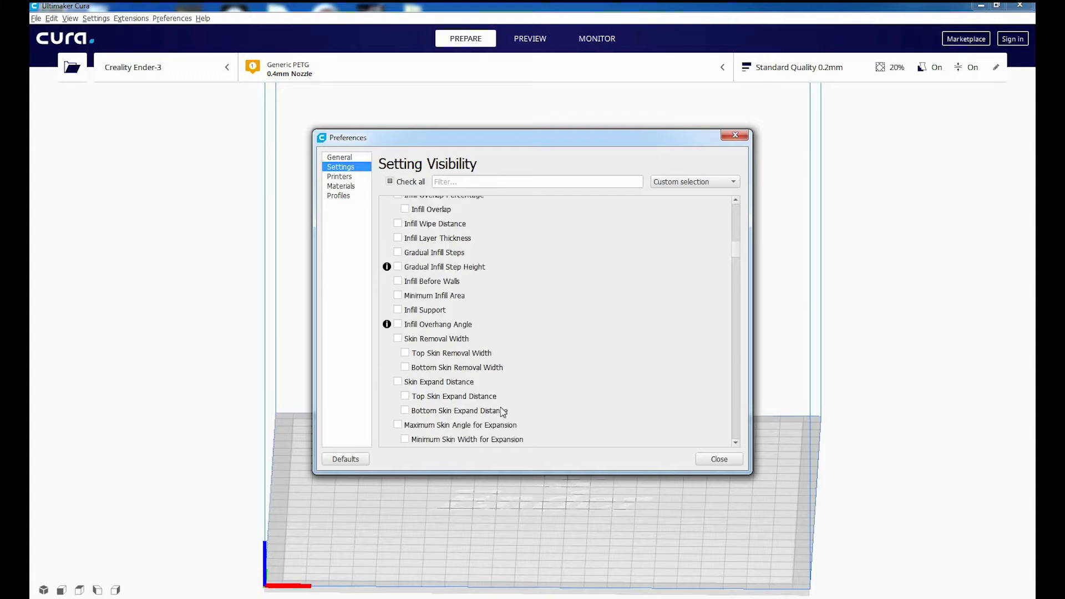
scroll(494, 361, "down", 4)
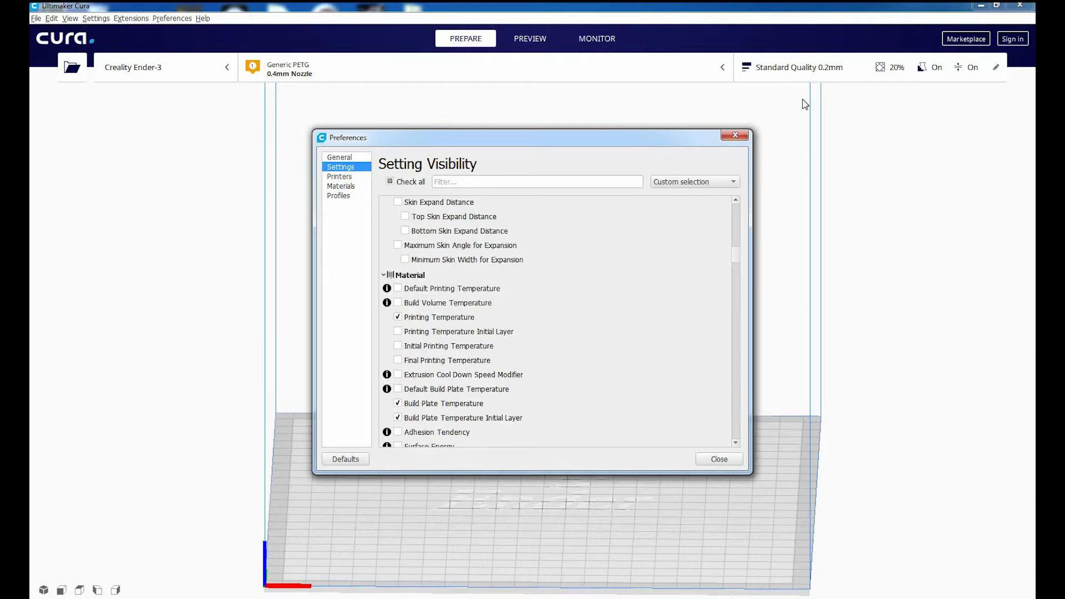
scroll(726, 301, "down", 1)
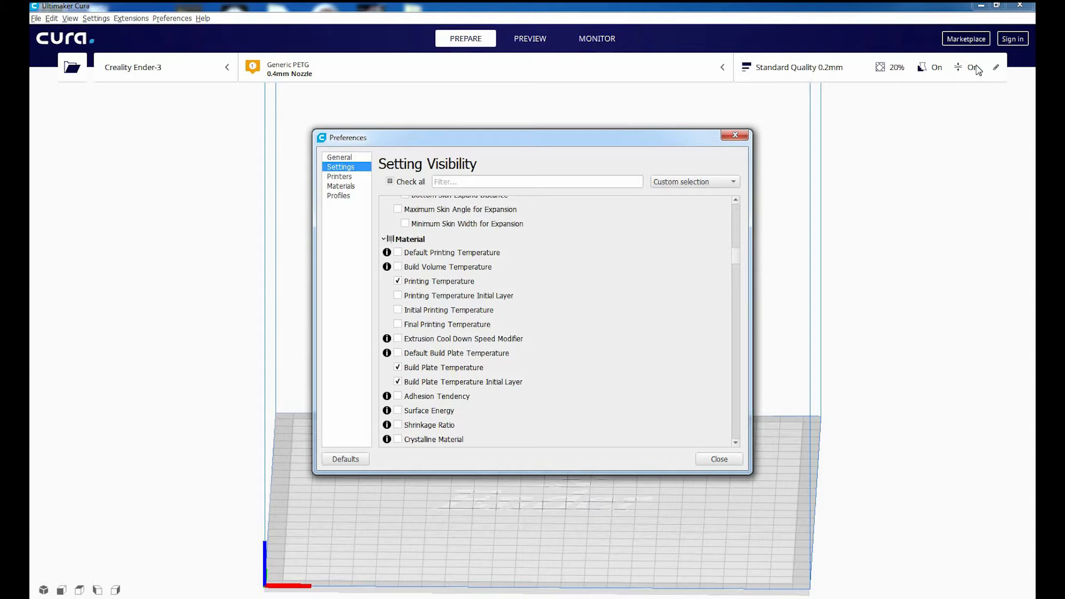
scroll(569, 315, "down", 8)
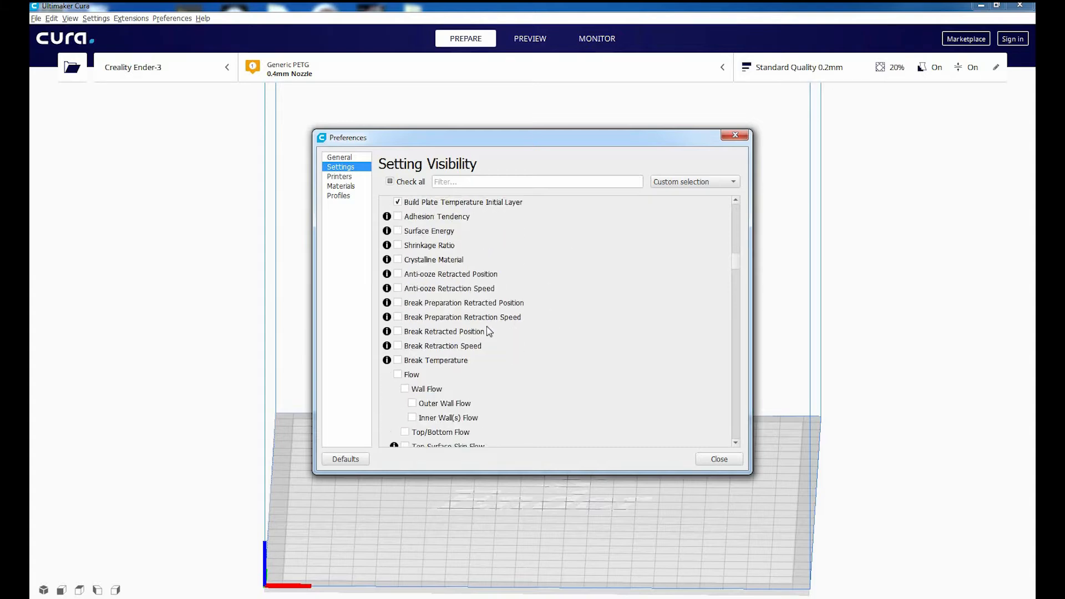
scroll(531, 360, "down", 12)
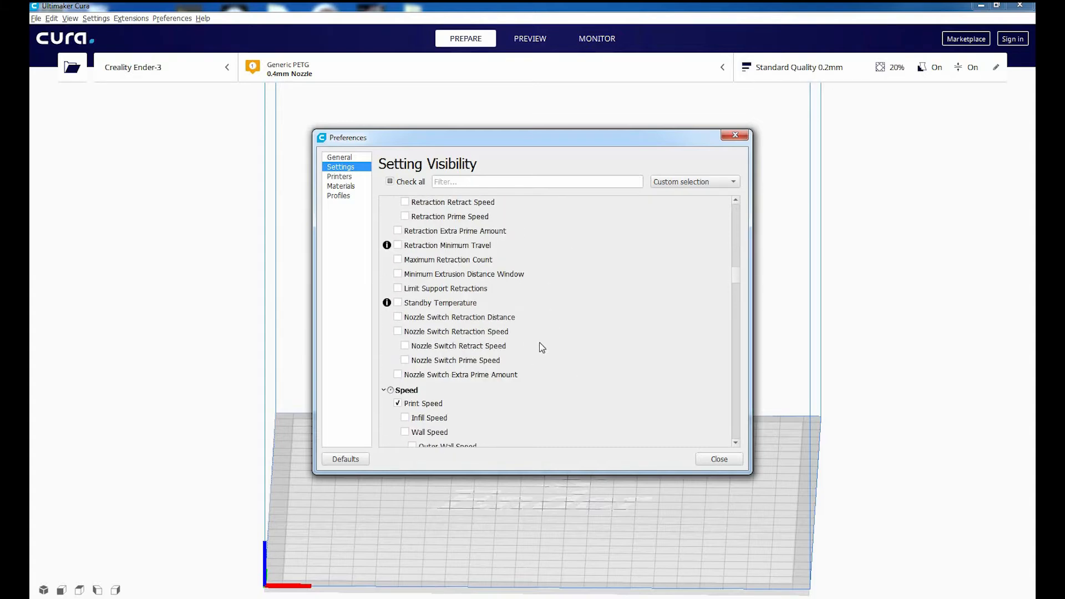
scroll(472, 354, "down", 8)
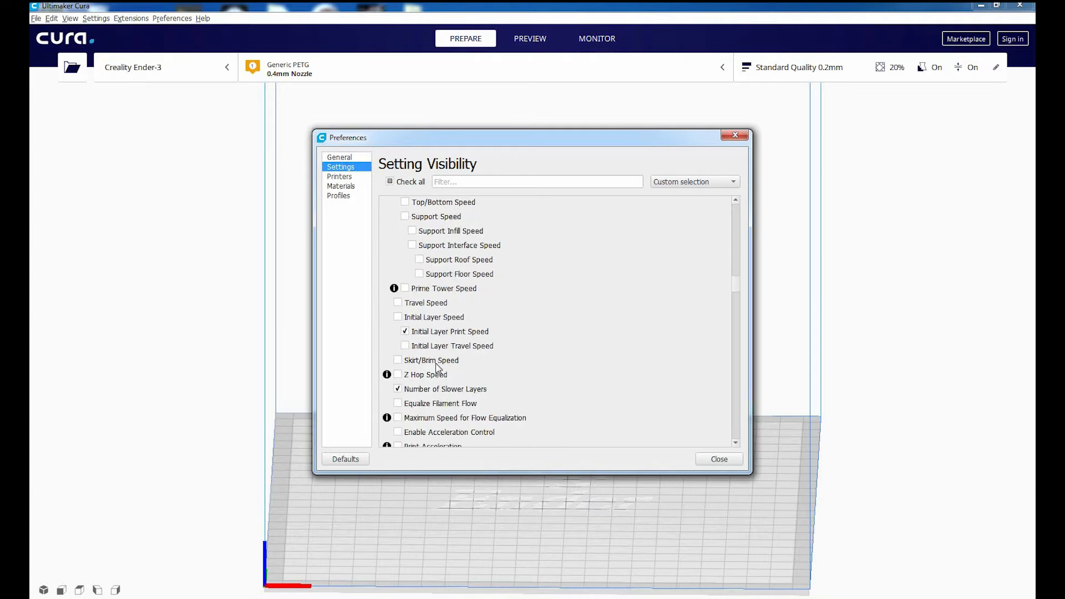
scroll(398, 368, "down", 8)
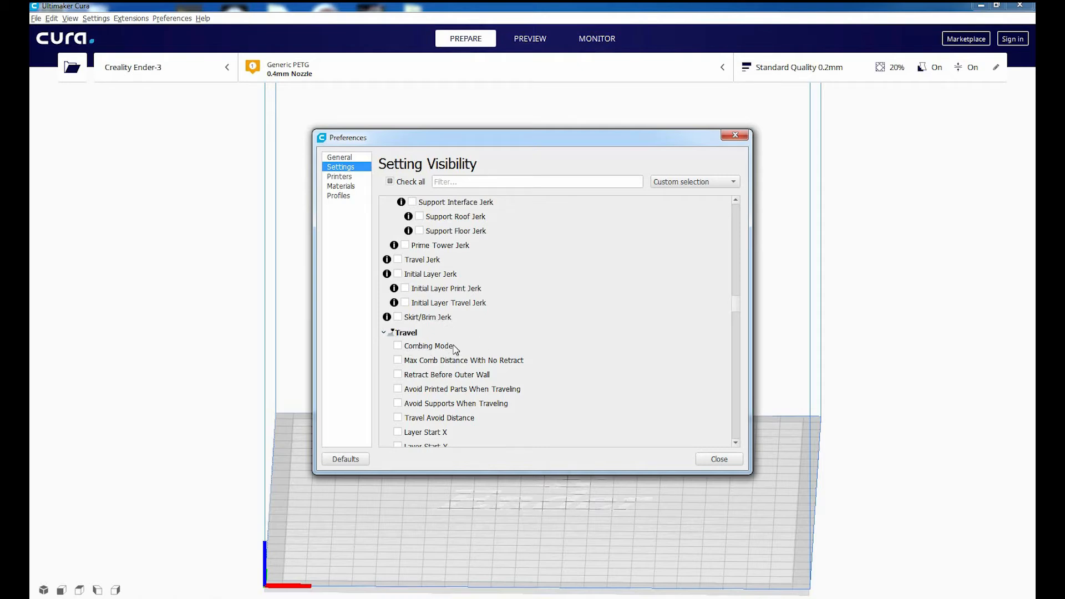
scroll(449, 338, "down", 7)
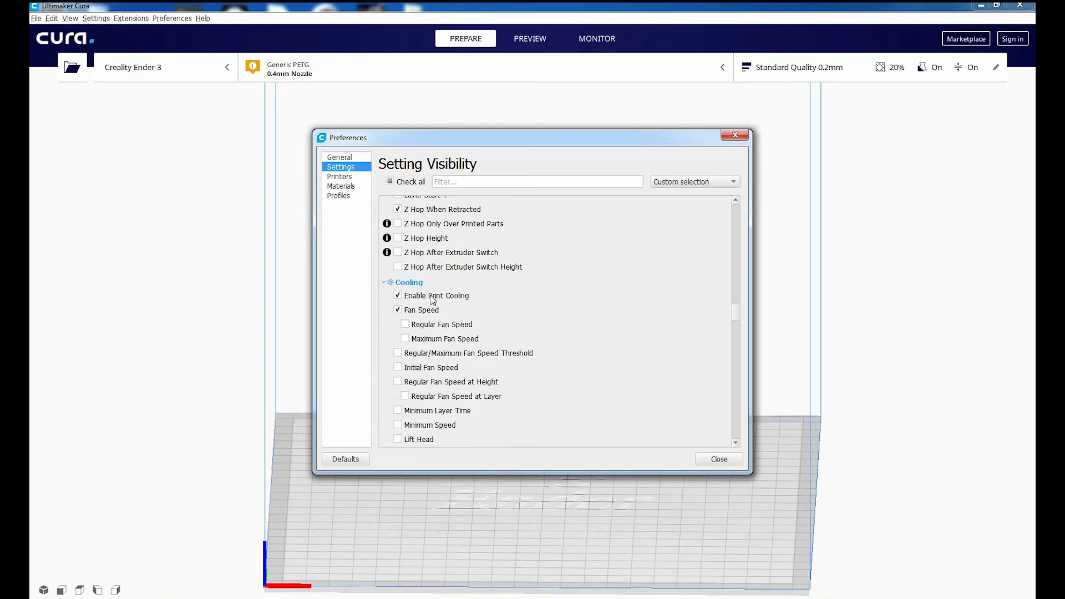
scroll(390, 288, "down", 3)
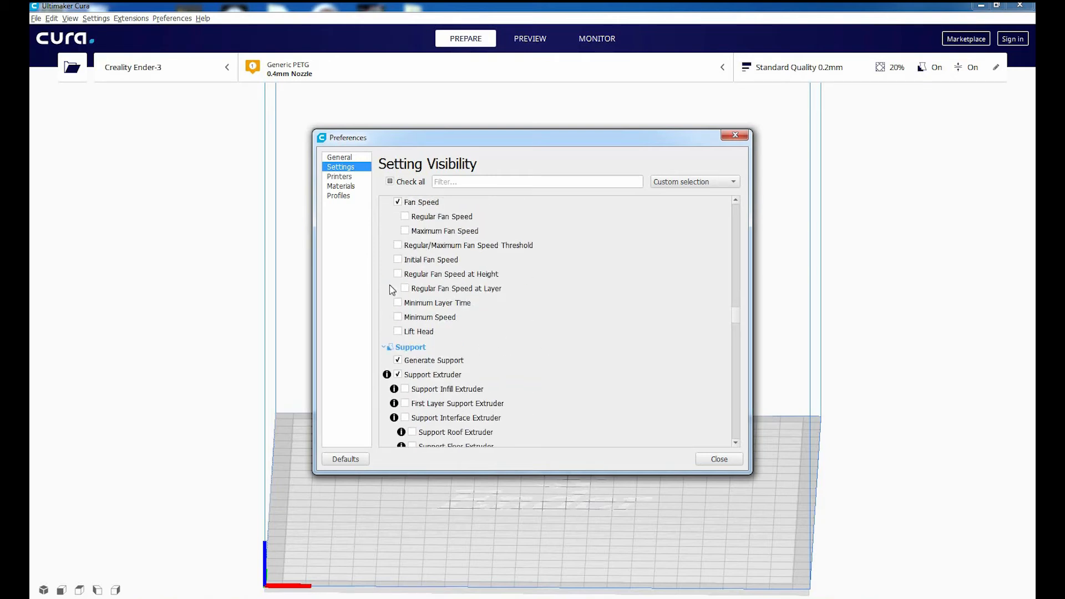
scroll(389, 284, "down", 2)
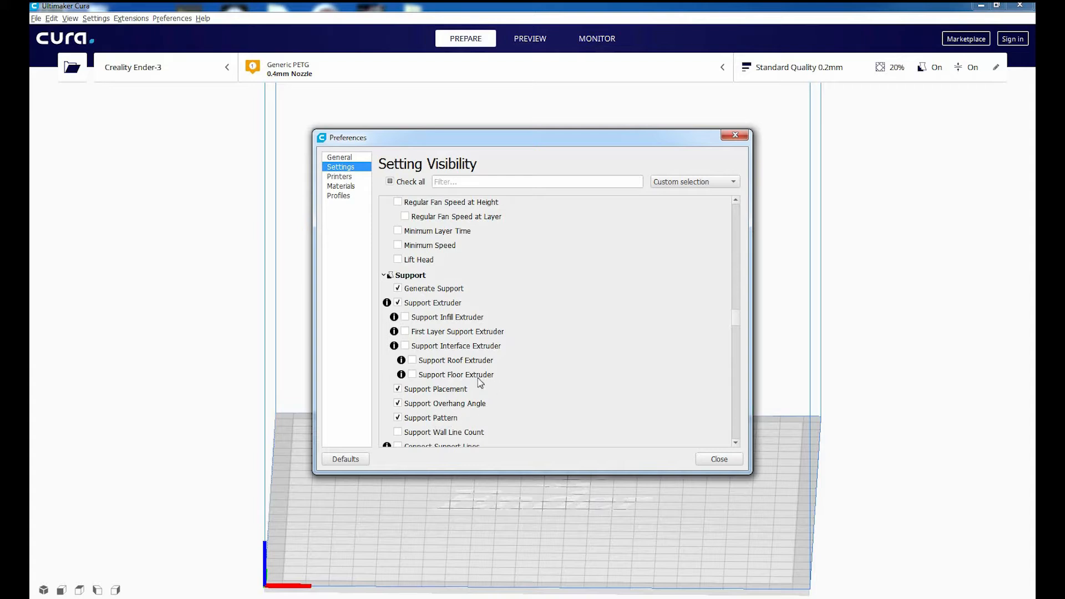
scroll(559, 392, "down", 9)
scroll(528, 349, "down", 10)
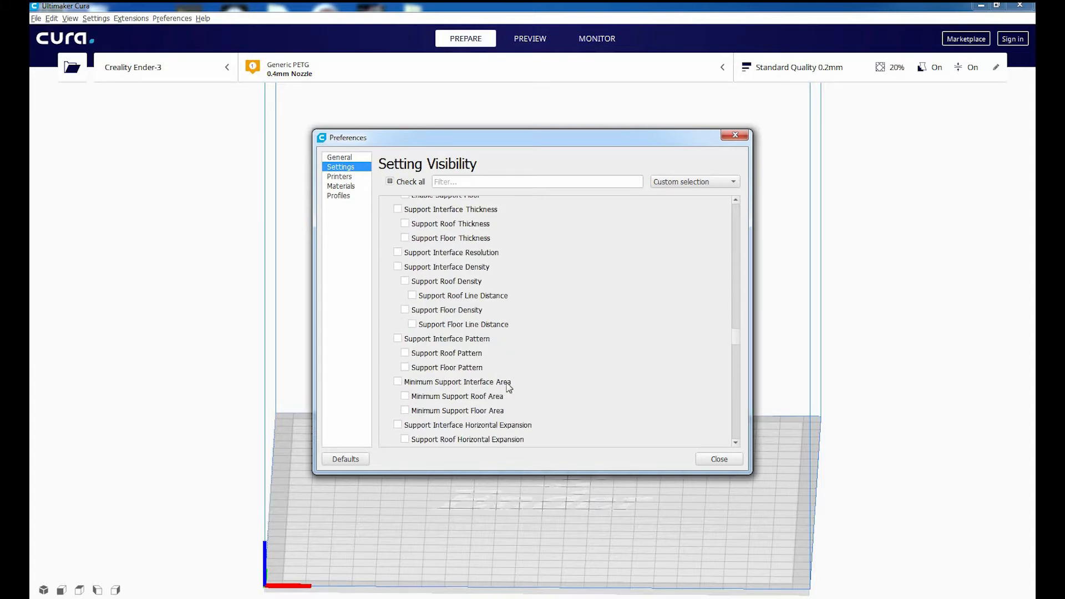
left_click(279, 190)
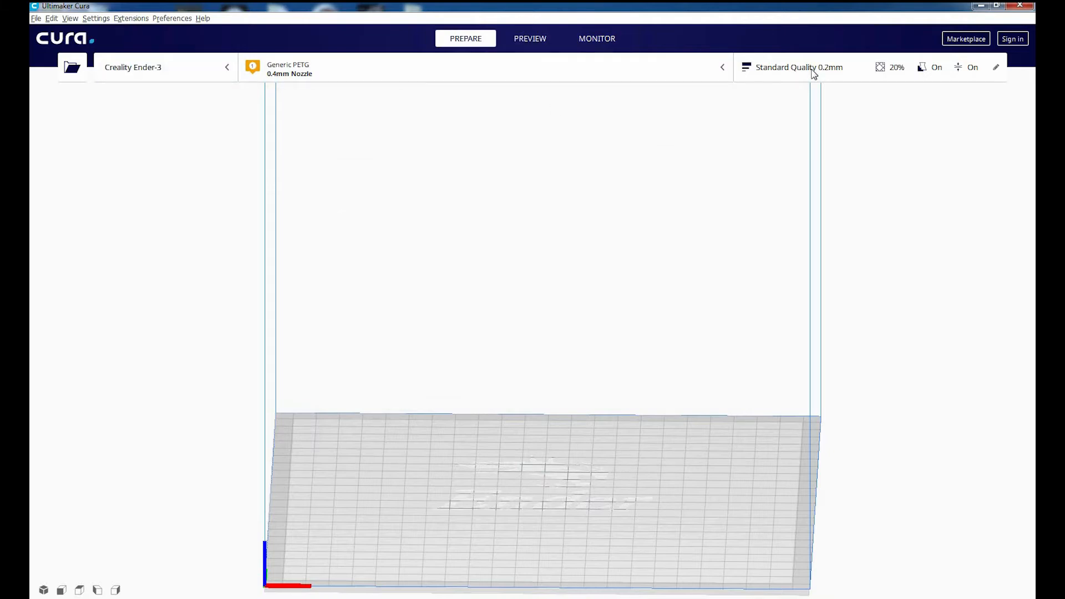
Step: Compare the recommended and custom print settings, and examine the custom Material and Speed values
left_click(846, 74)
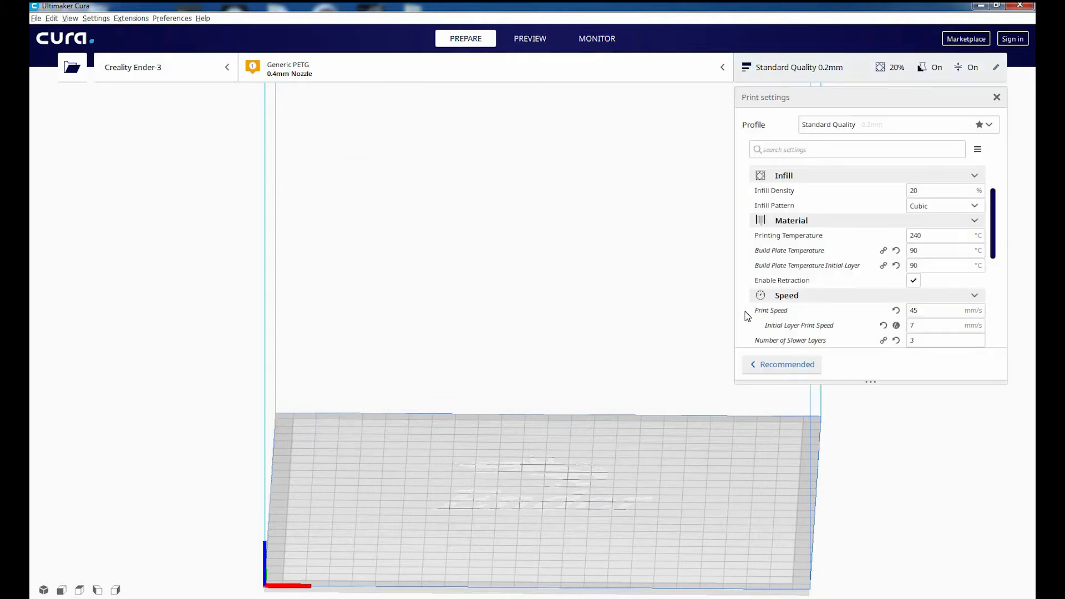
left_click(785, 364)
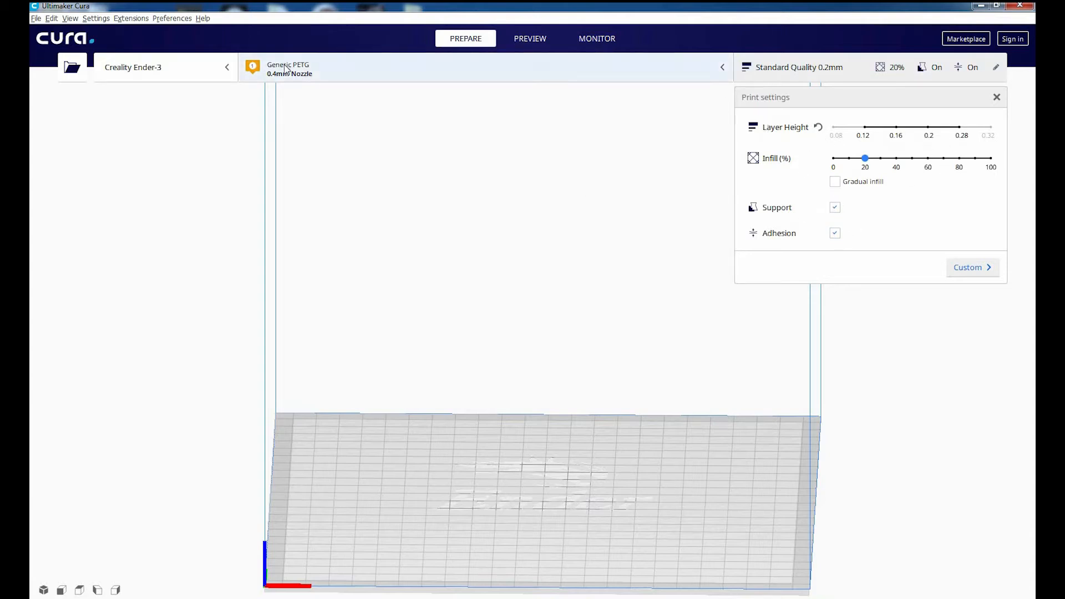
left_click(984, 266)
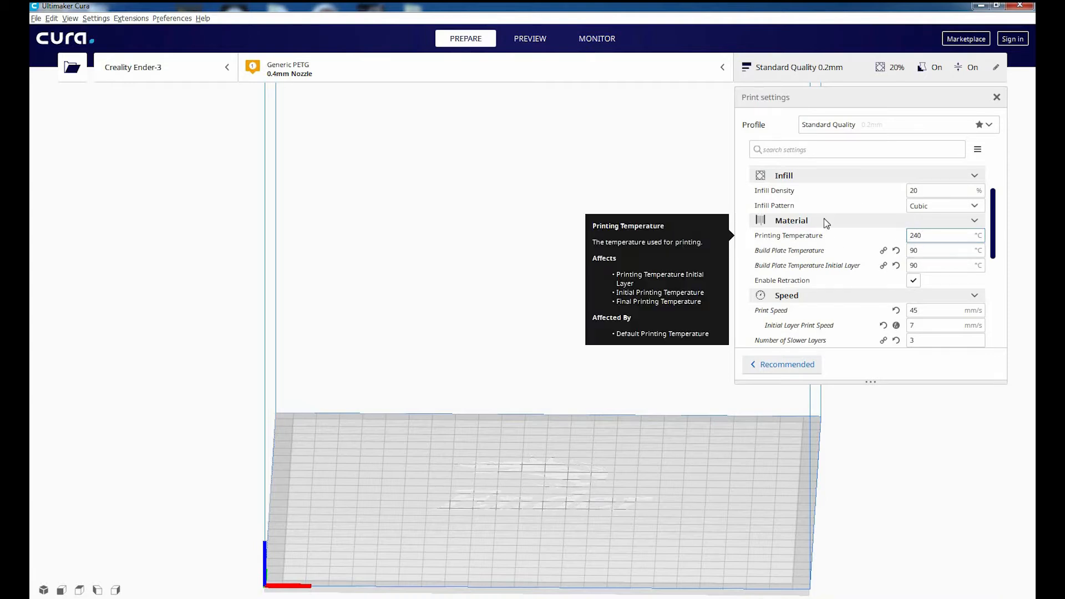
left_click(919, 252)
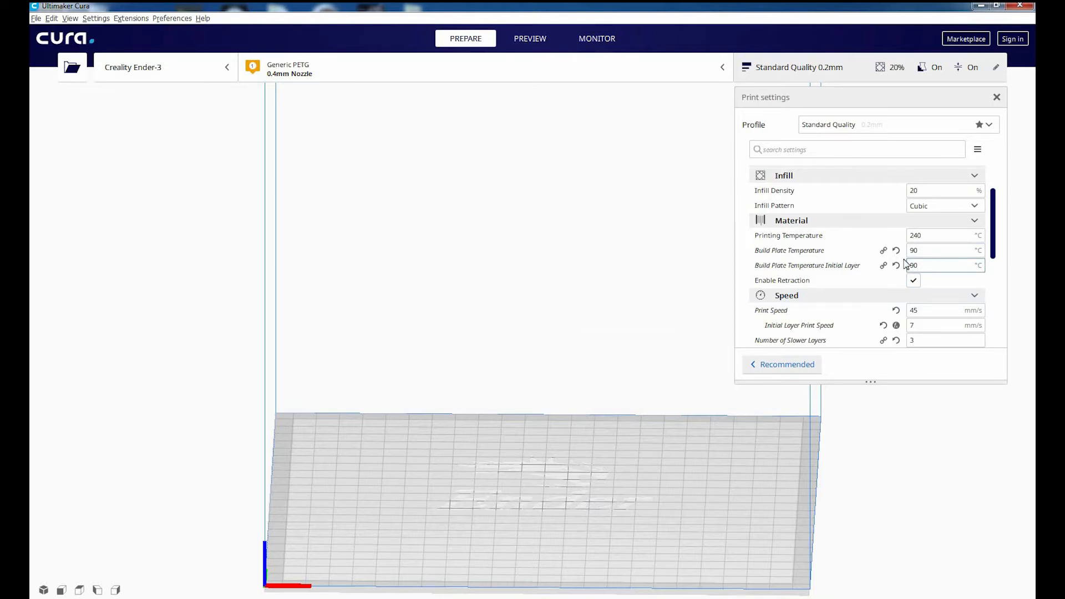
scroll(826, 273, "down", 1)
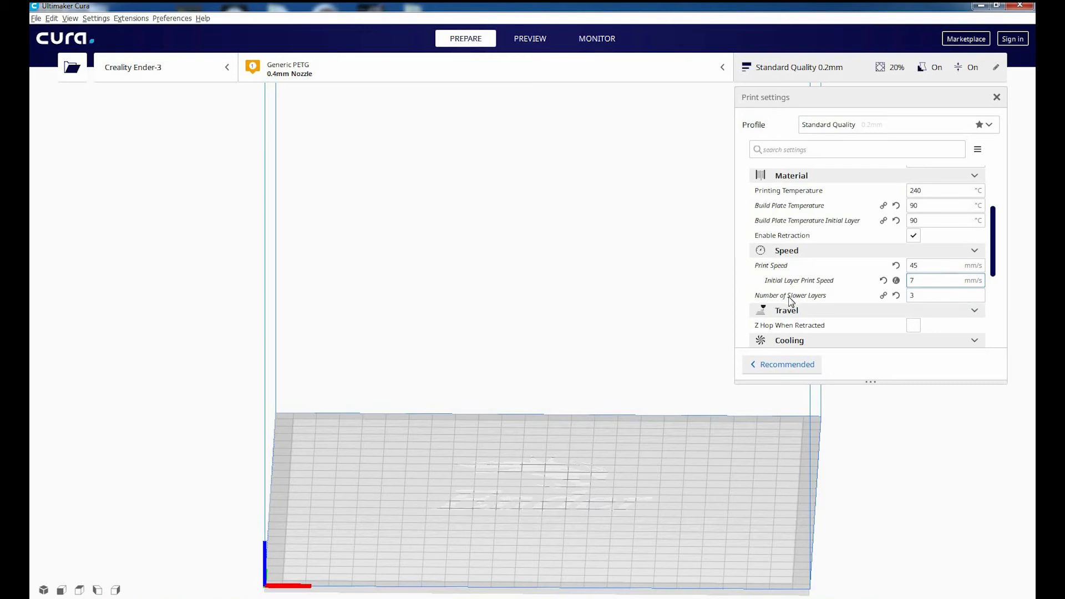
Step: Examine the Speed, Travel, Cooling and Support values in the custom print settings
mouse_move(823, 287)
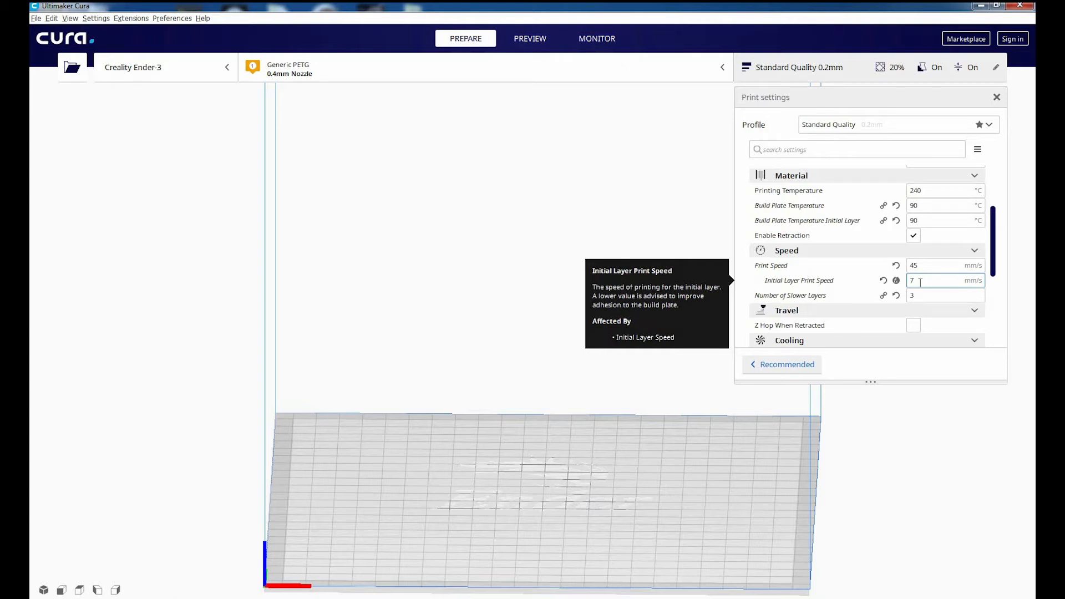
mouse_move(798, 302)
scroll(826, 291, "down", 2)
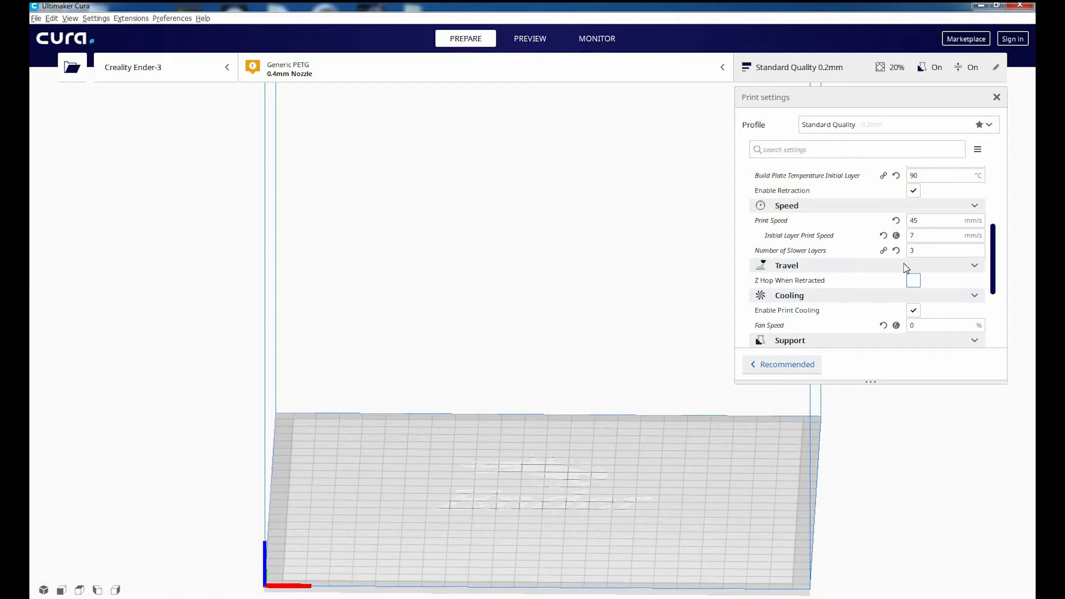
scroll(844, 258, "down", 2)
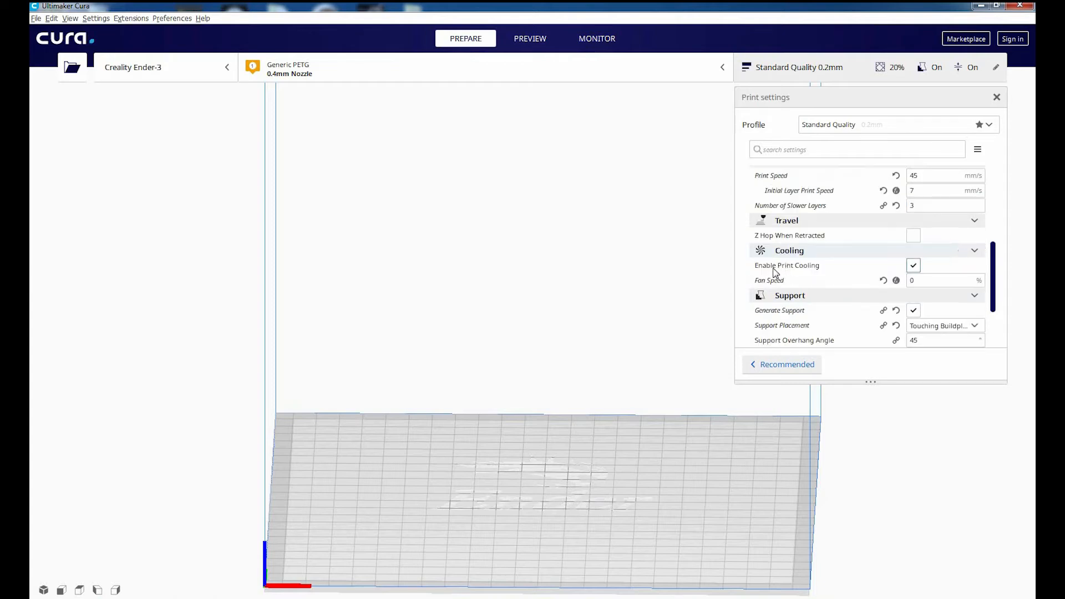
mouse_move(915, 267)
scroll(849, 291, "down", 2)
scroll(844, 290, "down", 2)
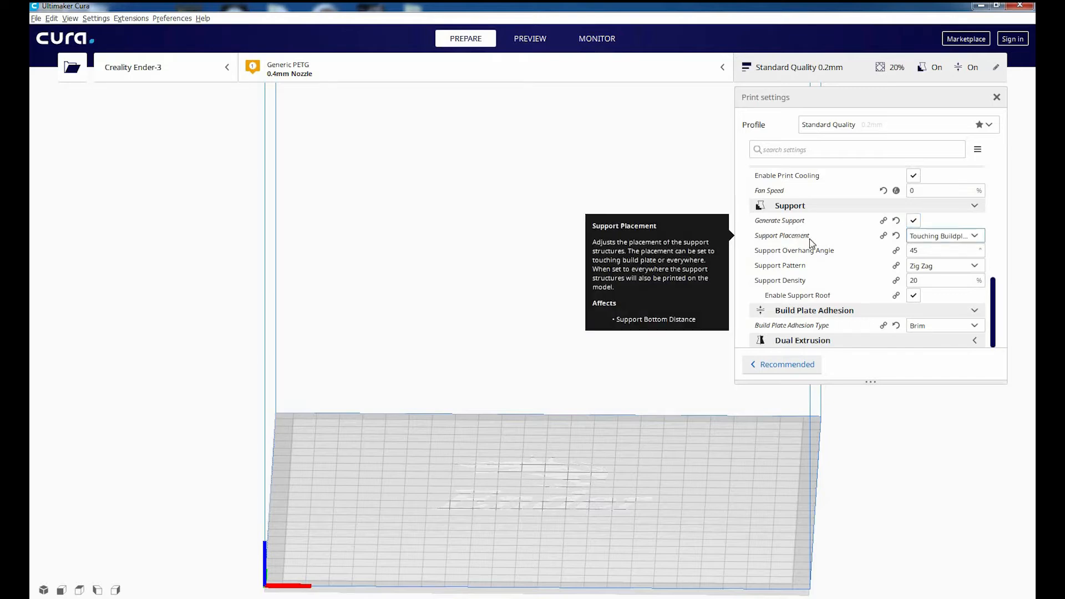
Step: Review the Support Placement and Build Plate Adhesion Type options, keeping Touching Buildplate and Brim
left_click(944, 239)
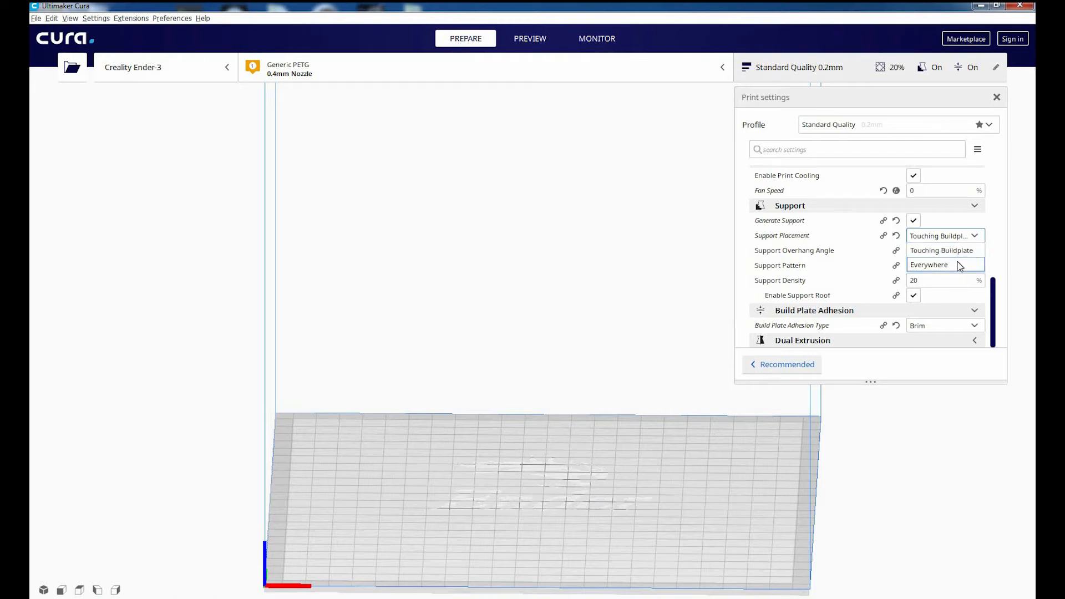
left_click(961, 252)
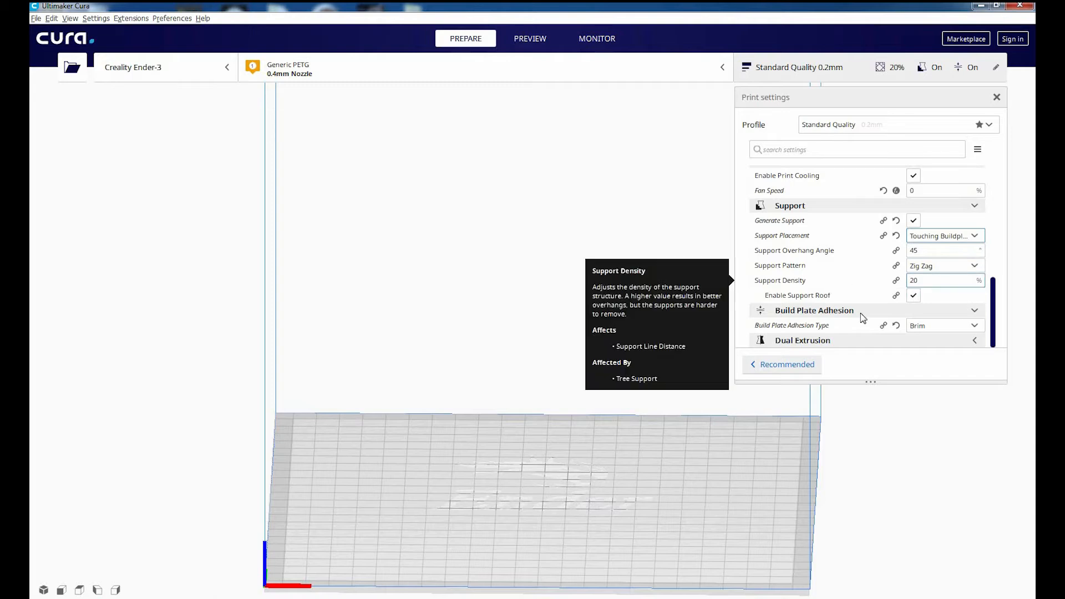
left_click(938, 327)
left_click(932, 355)
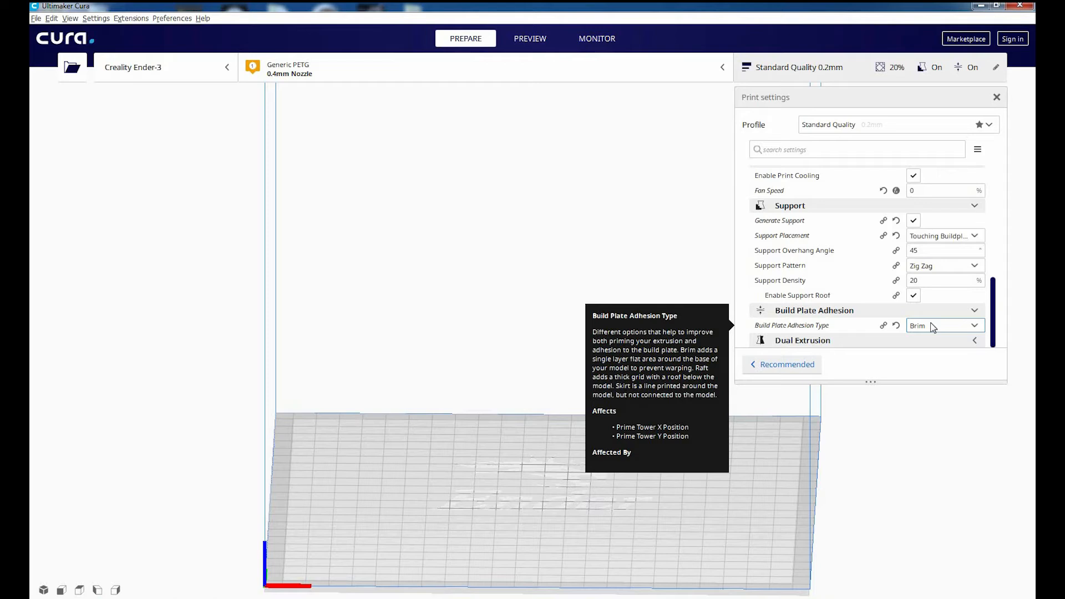
left_click(922, 331)
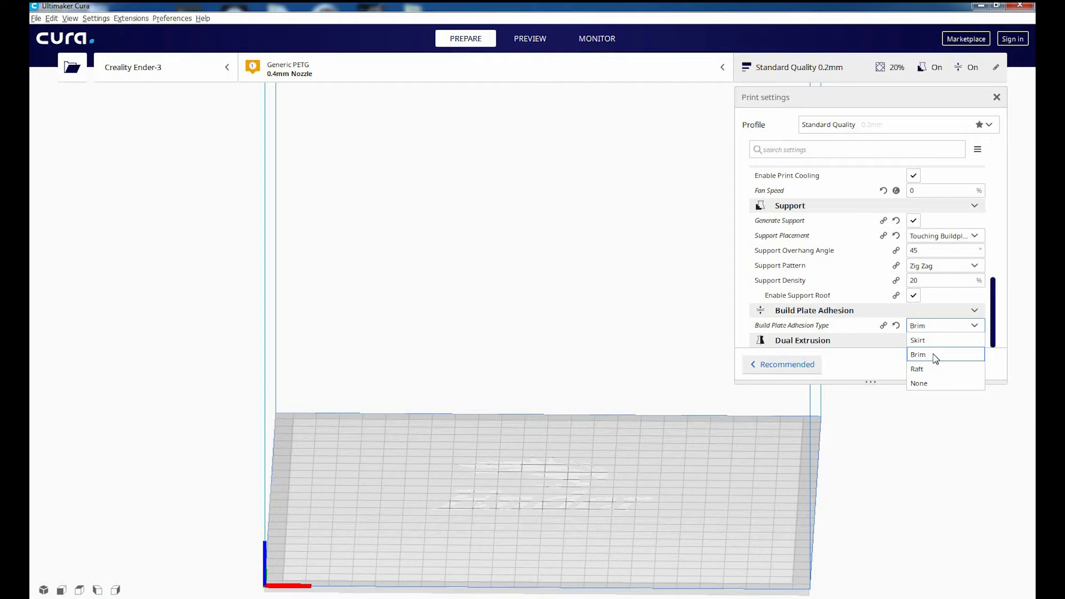
left_click(898, 312)
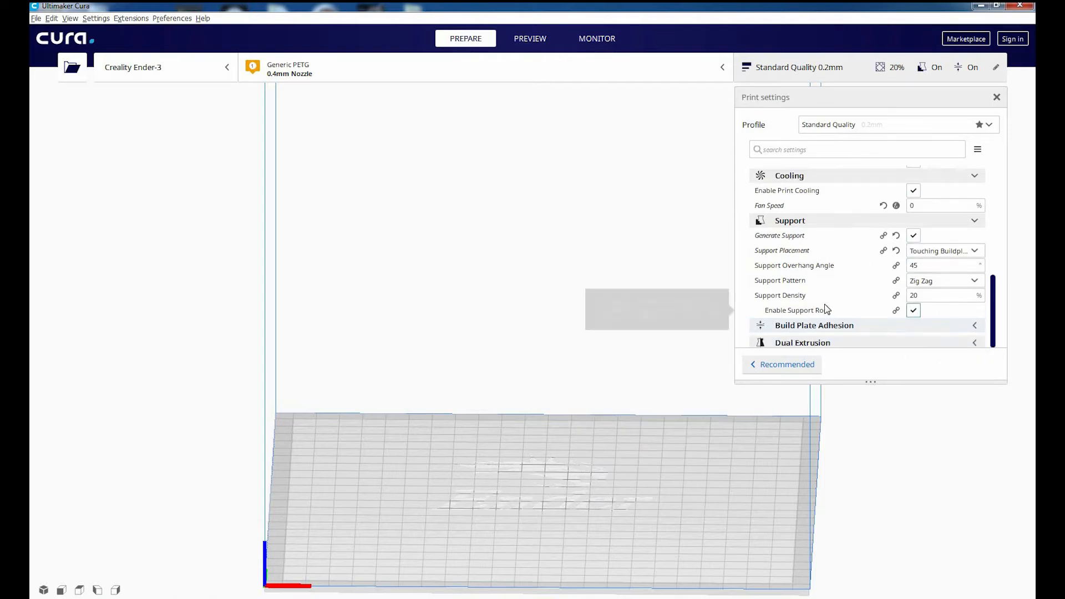
left_click(868, 321)
Step: Check the Dual Extrusion section and close the print settings
scroll(849, 297, "down", 1)
left_click(815, 342)
left_click(868, 340)
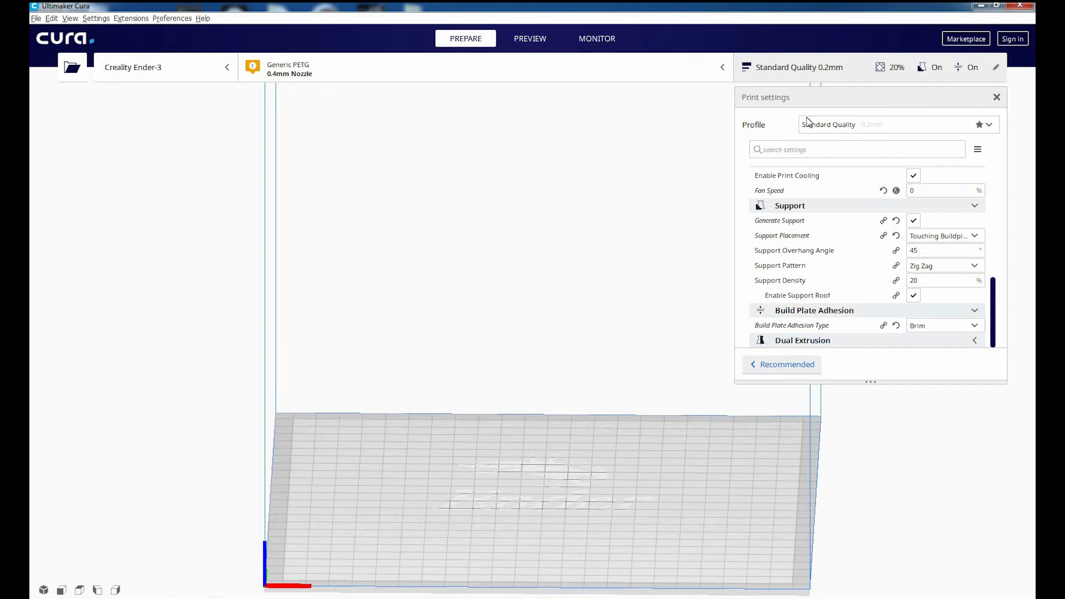
left_click(952, 67)
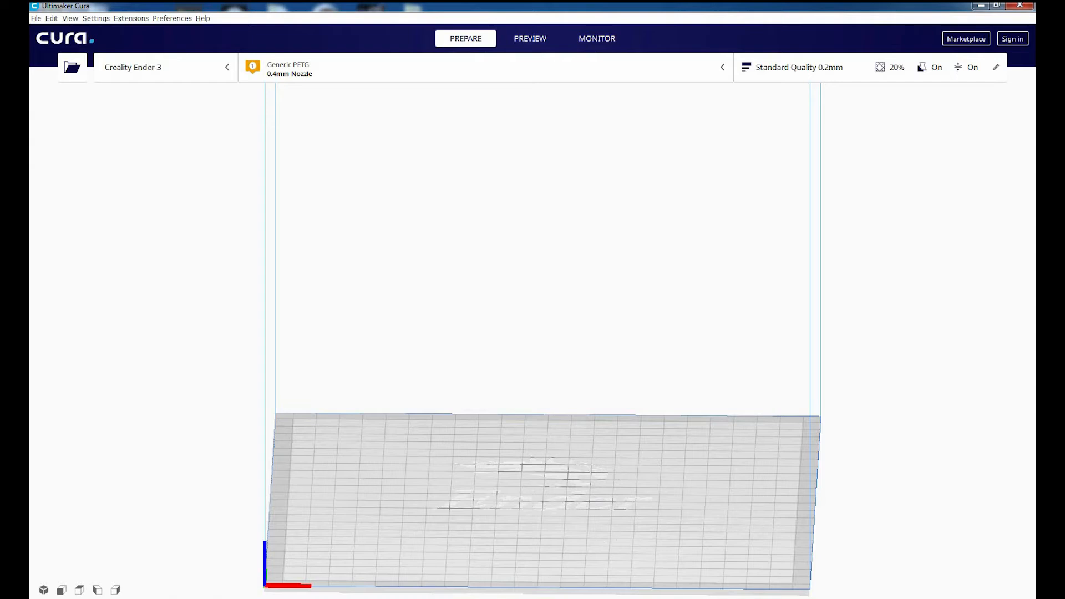
Step: Load the Caliburn_Stand_V3 model from the Nerf_Blaster_Stand files folder onto the build plate
key("ctrl+o")
left_click_drag(468, 267, 192, 347)
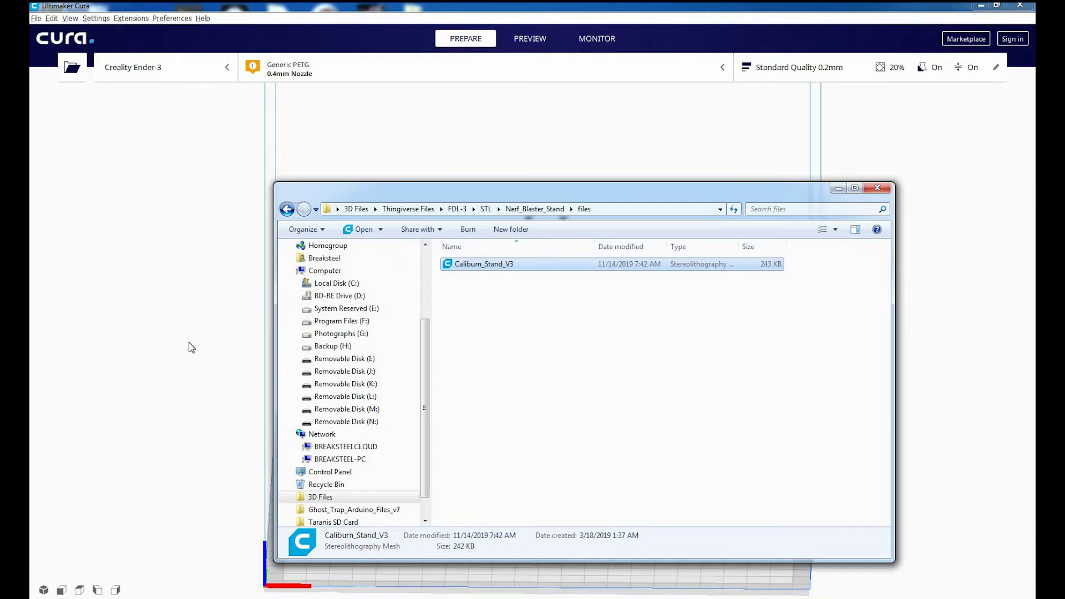
left_click(312, 7)
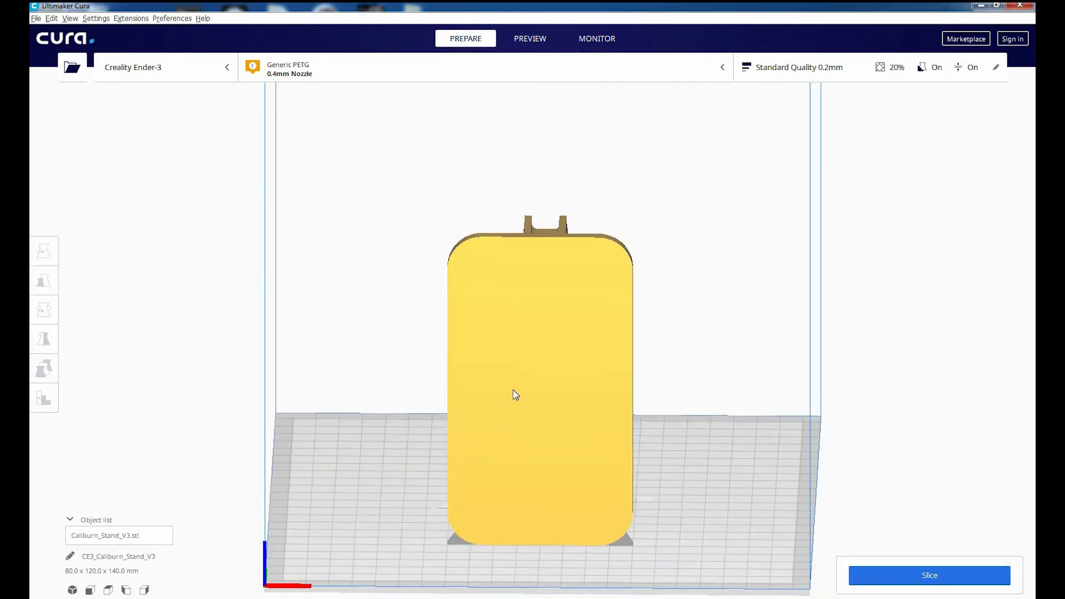
Step: Examine the loaded stand and the build plate from the front at different angles, positions and zoom levels
right_click_drag(425, 485, 517, 418)
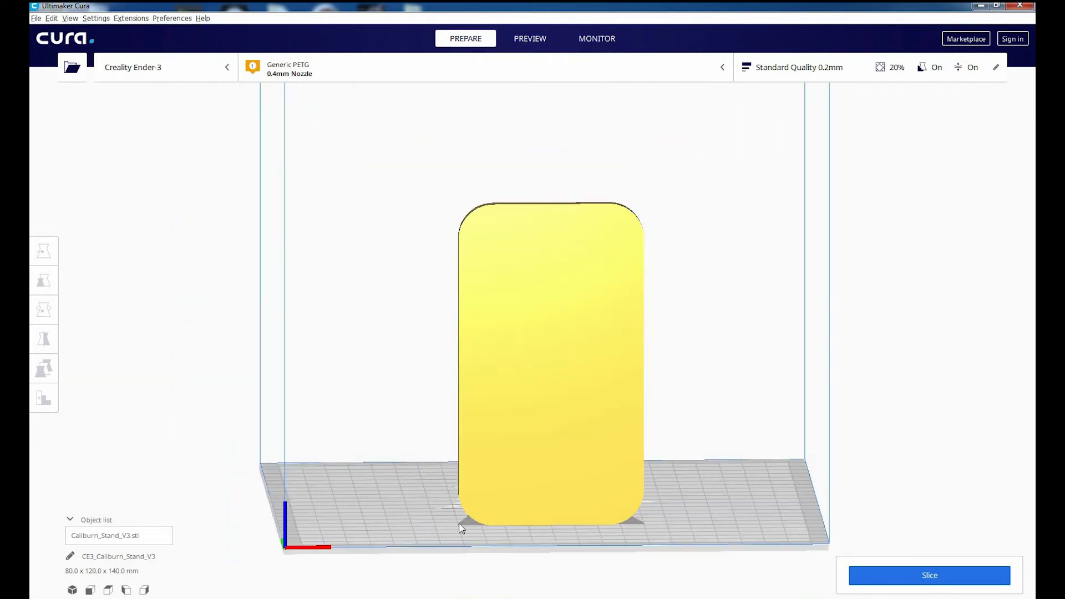
right_click_drag(460, 527, 635, 512)
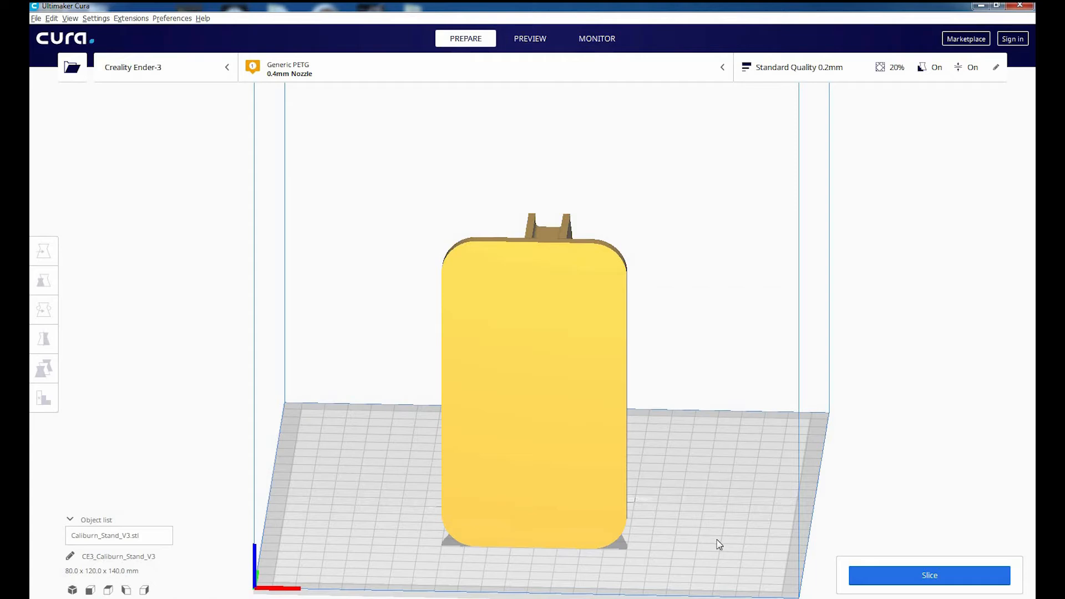
right_click_drag(421, 543, 396, 572)
right_click_drag(578, 373, 502, 470)
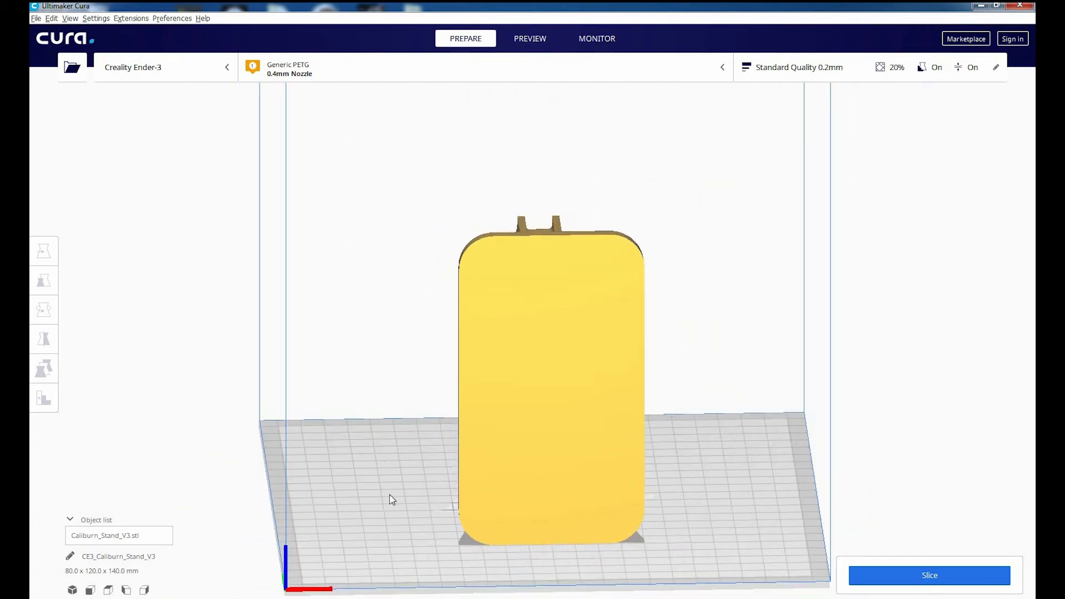
mouse_move(403, 470)
middle_mouse_down()
mouse_move(321, 388)
mouse_move(442, 440)
mouse_move(319, 266)
mouse_move(223, 492)
mouse_move(400, 302)
mouse_move(198, 428)
mouse_move(521, 430)
mouse_move(752, 562)
mouse_move(480, 344)
mouse_move(126, 440)
mouse_move(378, 574)
mouse_move(31, 298)
mouse_move(797, 209)
mouse_move(607, 124)
mouse_move(91, 307)
mouse_move(282, 424)
mouse_move(311, 423)
mouse_move(340, 400)
mouse_move(414, 462)
middle_mouse_up()
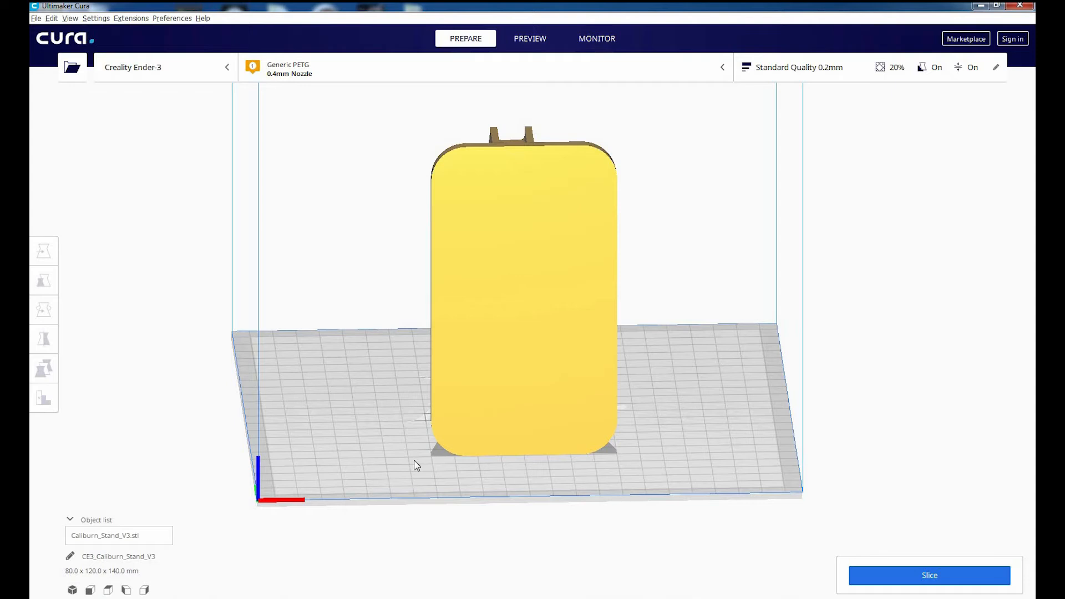
scroll(428, 478, "up", 6)
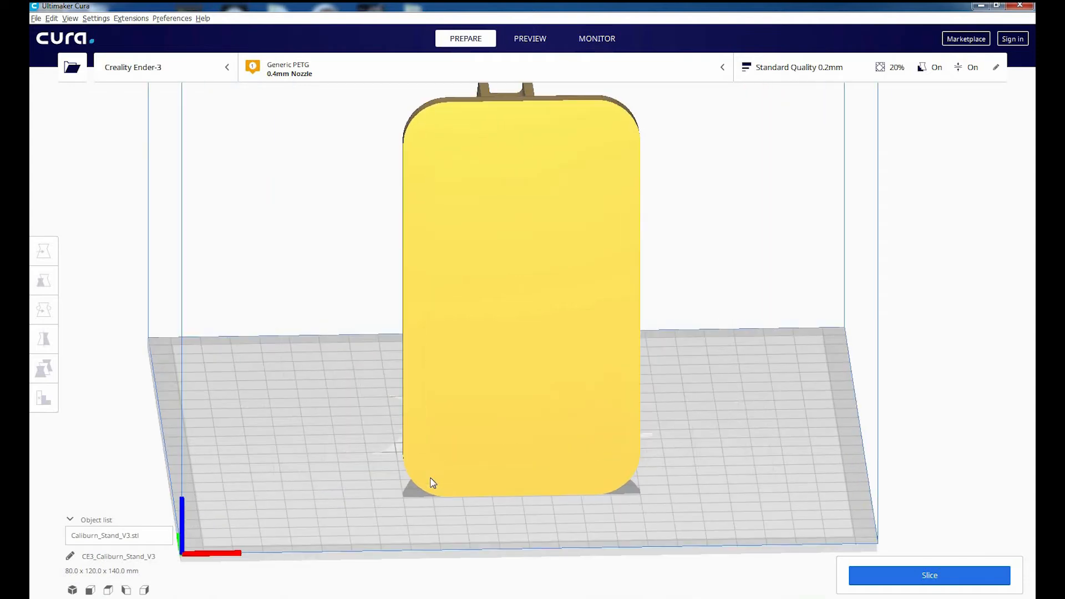
scroll(434, 479, "down", 6)
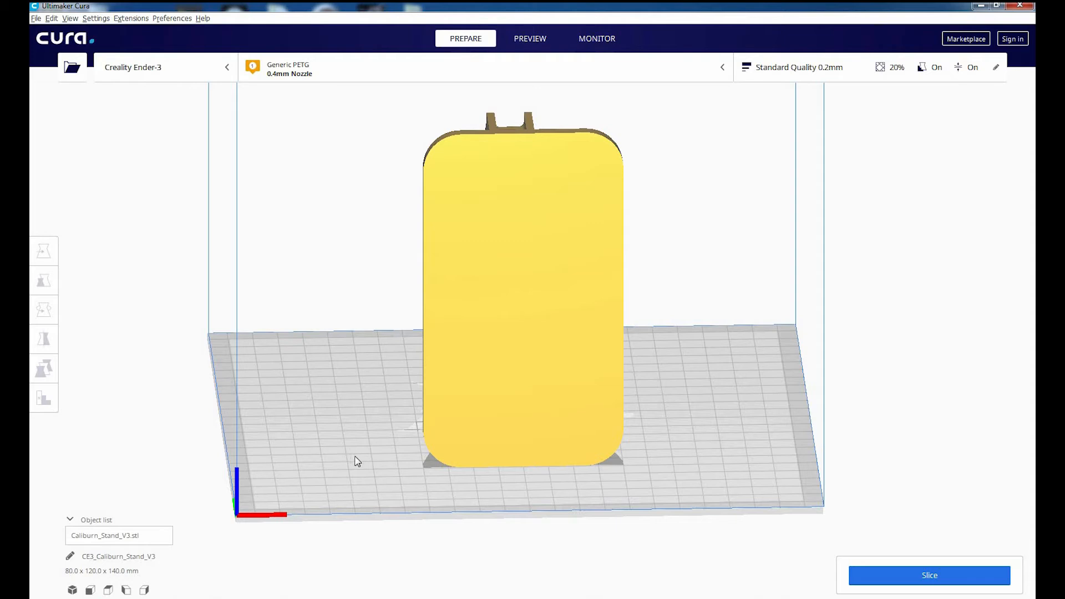
scroll(354, 461, "up", 2)
Step: Inspect the stand's underside and side profile for overhanging areas marked in red
right_click_drag(551, 509, 582, 308)
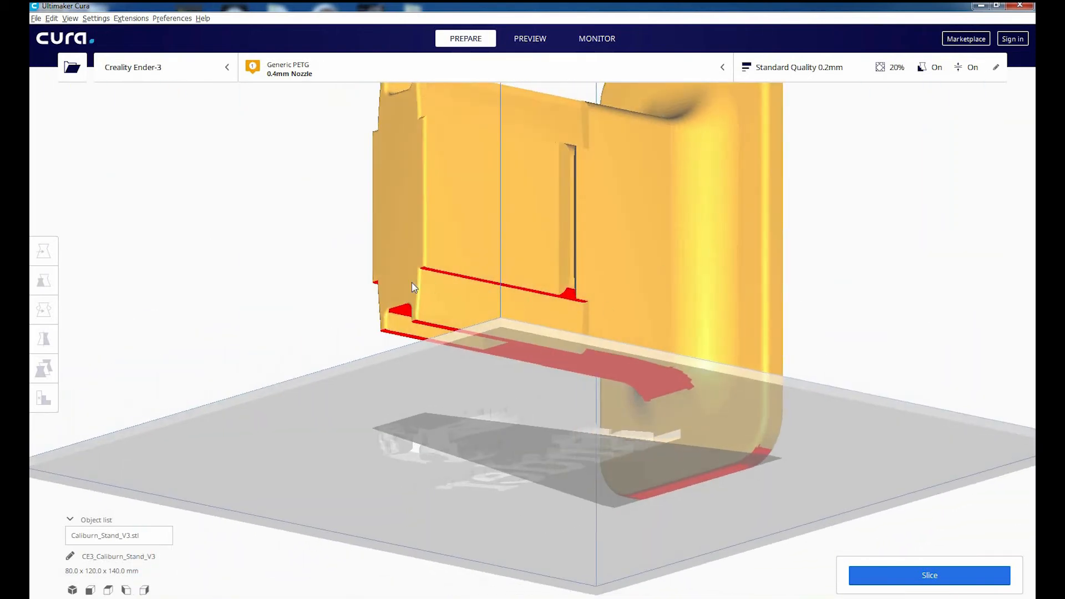
right_click_drag(523, 289, 413, 329)
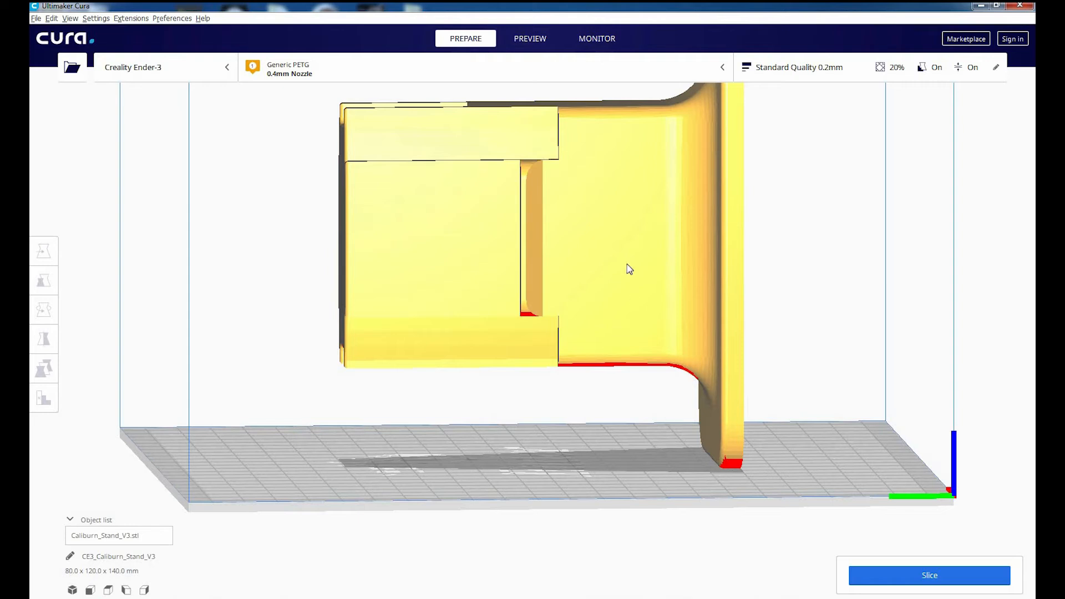
right_click_drag(609, 302, 741, 396)
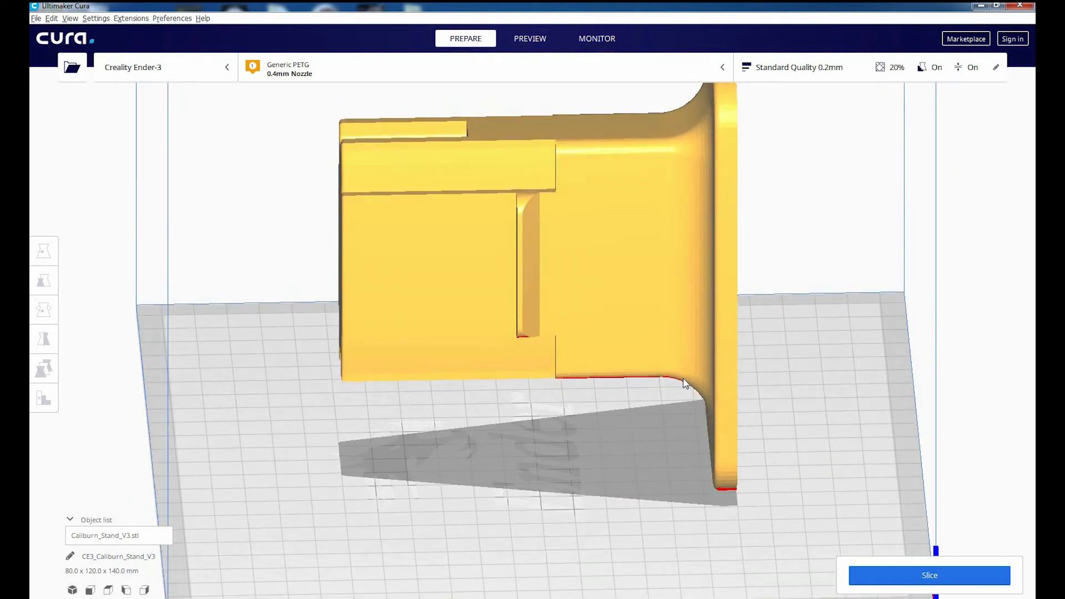
right_click_drag(715, 386, 729, 378)
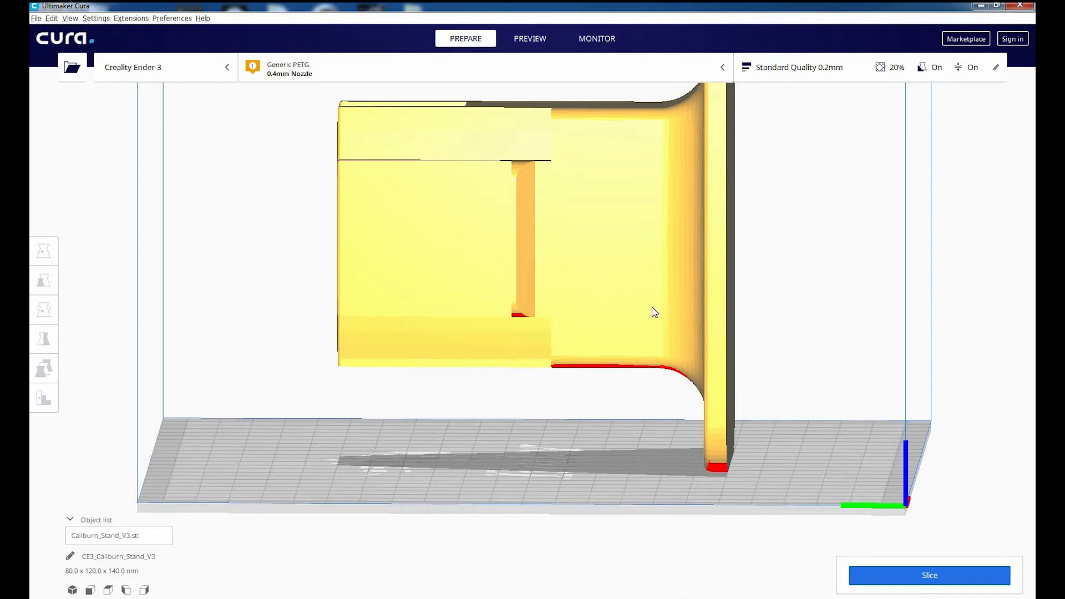
scroll(607, 296, "down", 2)
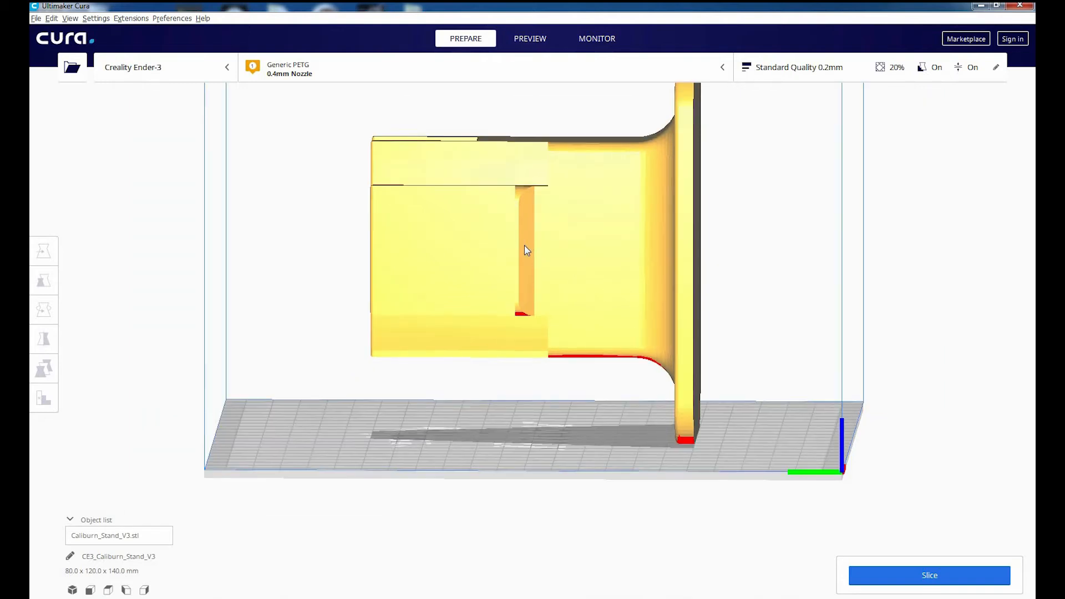
middle_click_drag(542, 471, 546, 541)
right_click_drag(592, 380, 547, 318)
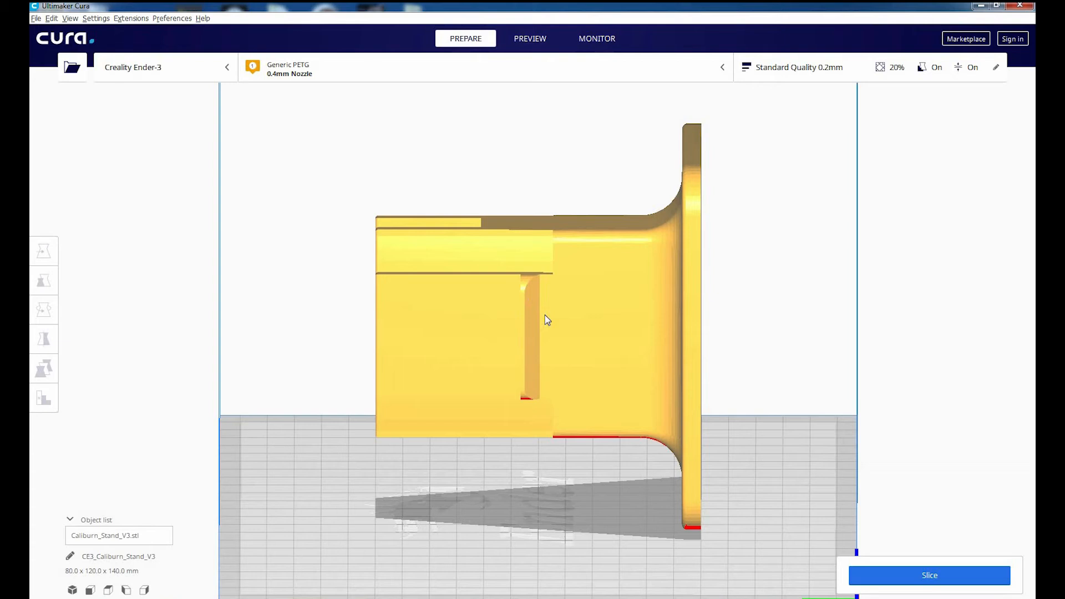
Step: Select the stand and try to move it along the Z axis, checking its height above the build plate
left_click(615, 346)
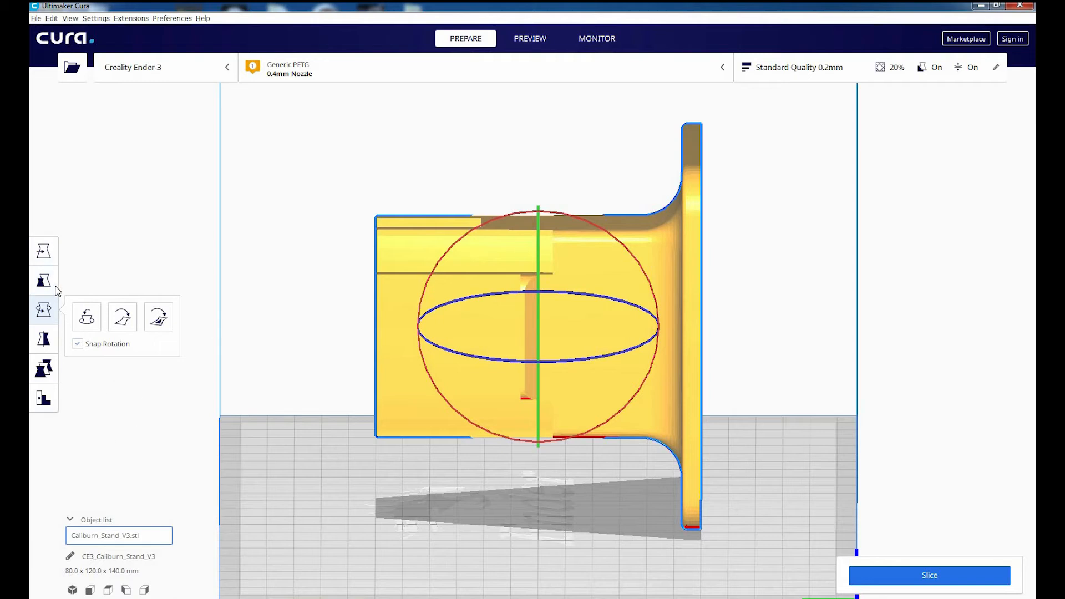
left_click(42, 253)
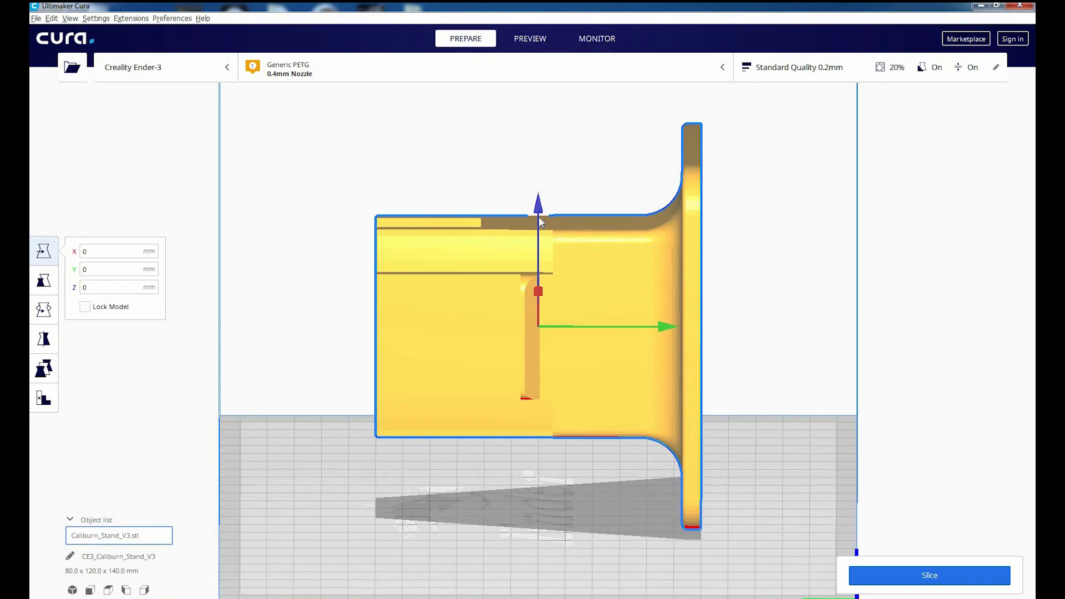
right_click_drag(614, 311, 755, 248)
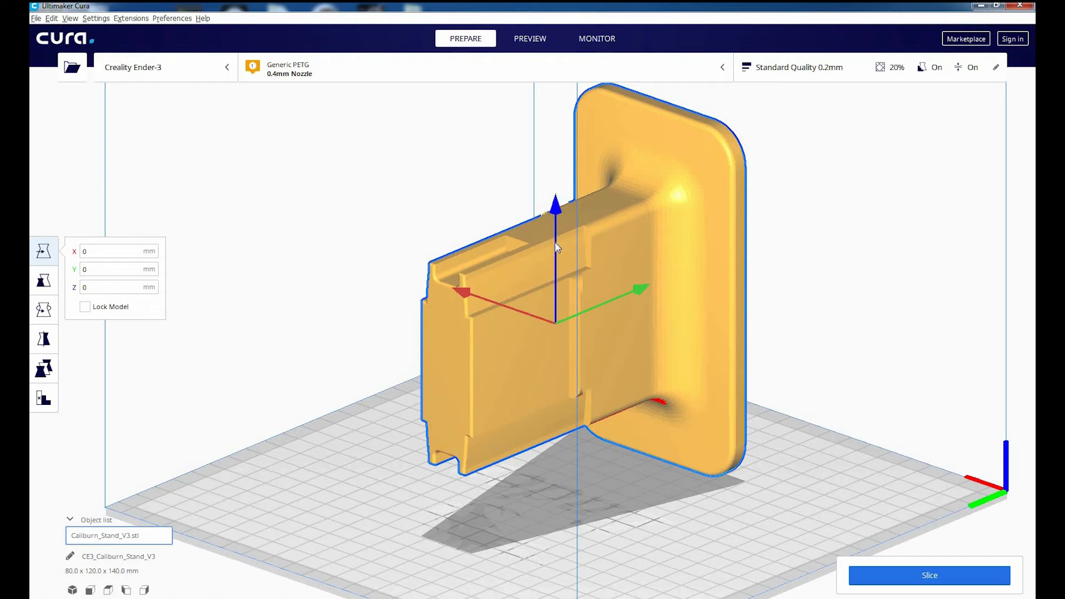
left_click_drag(567, 194, 607, 283)
right_click_drag(597, 438, 687, 507)
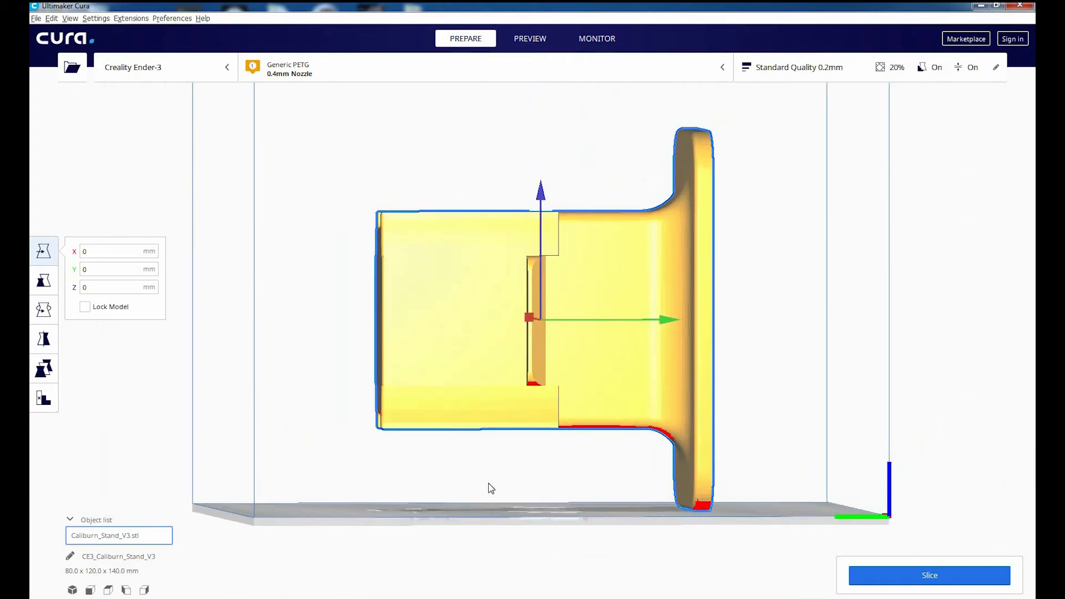
right_click(447, 475)
left_click(451, 499)
right_click_drag(493, 520, 648, 491)
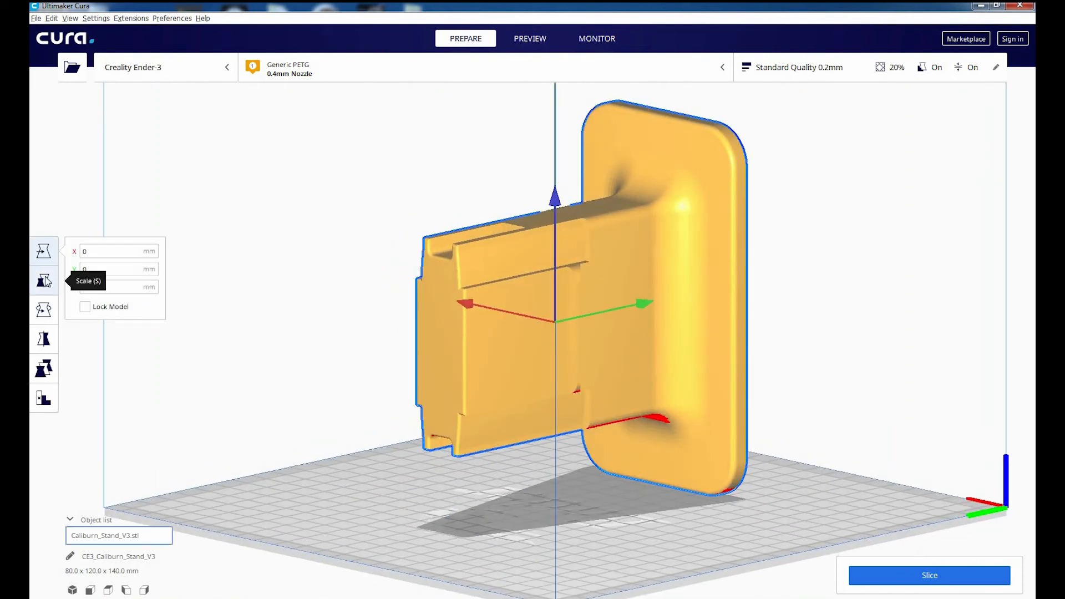
Step: Scale the stand uniformly to 150%
key("s")
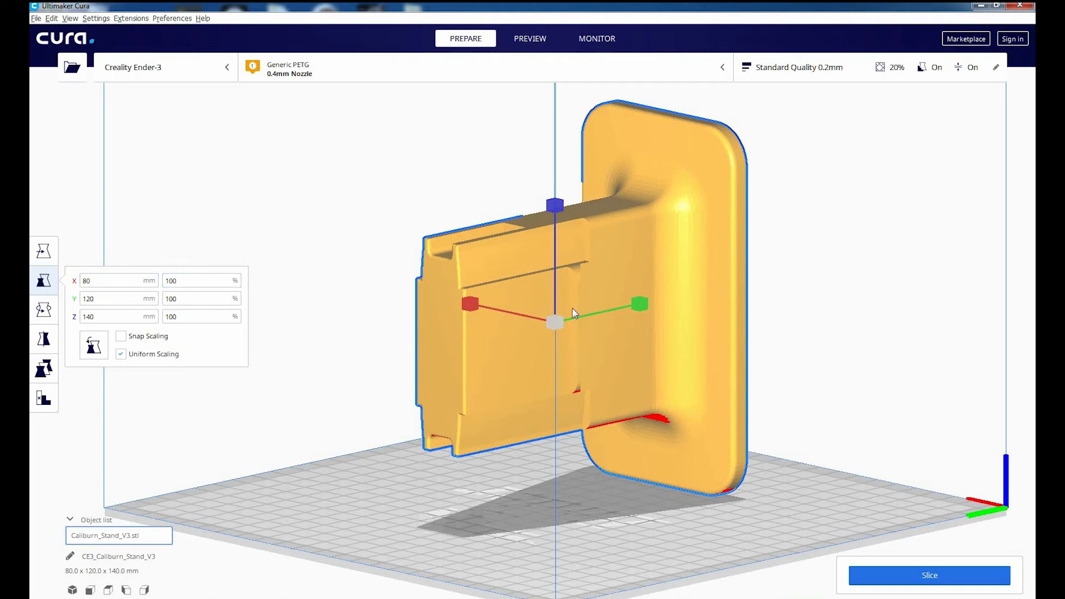
double_click(179, 282)
key("Return")
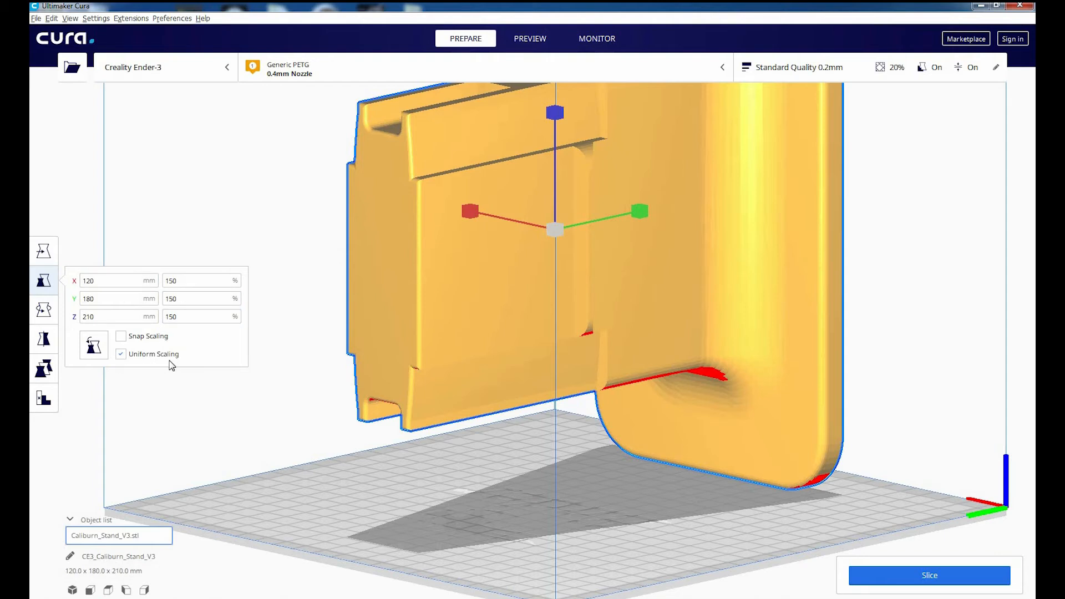
right_click_drag(453, 449, 168, 295)
Step: Set the stand's uniform scale back to 100%
left_click_drag(182, 282, 143, 284)
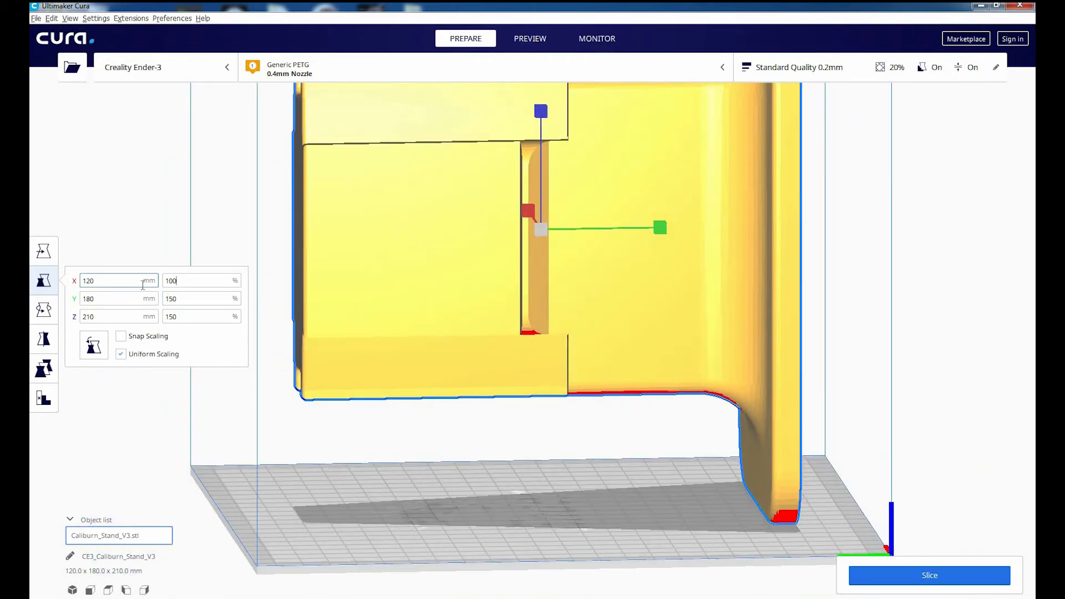
key("Return")
right_click_drag(541, 447, 300, 407)
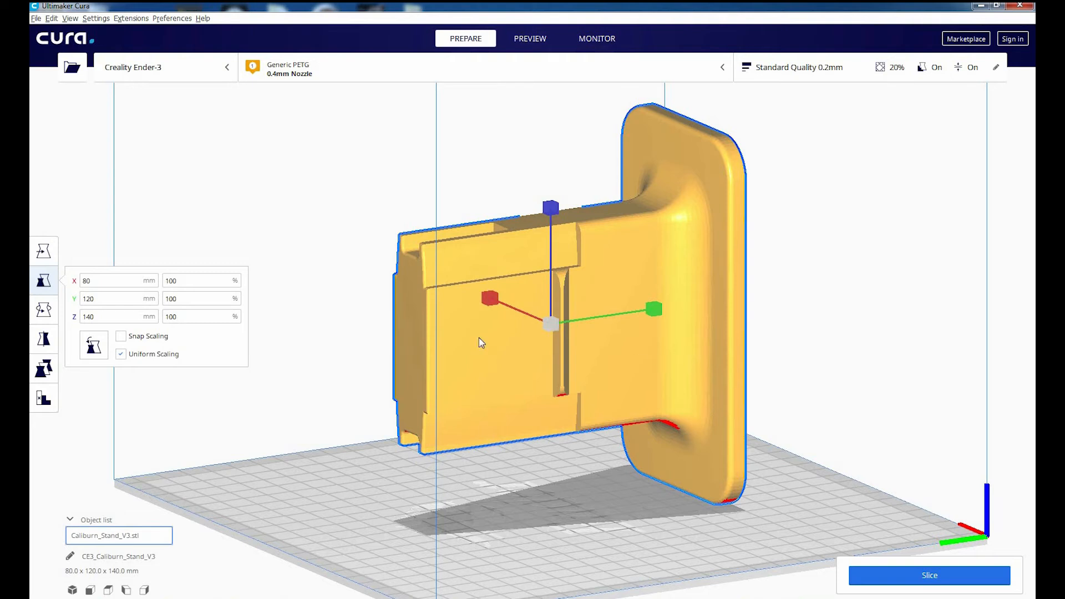
Step: Turn off uniform scaling and set the stand's Y scale to 200%
left_click(121, 354)
double_click(210, 297)
key("Return")
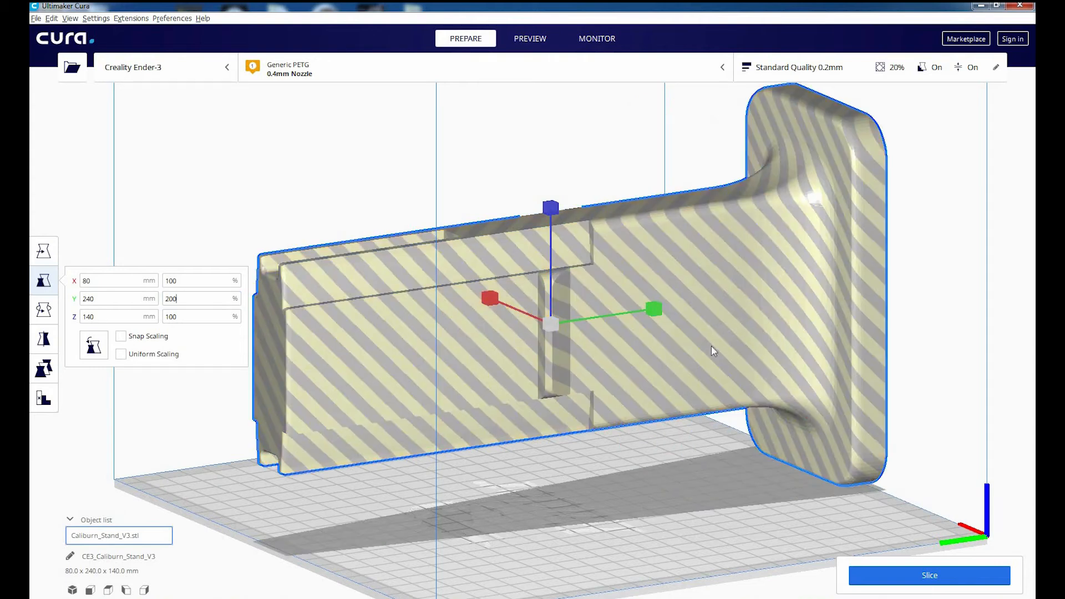
Step: Set the stand's Y scale back to 100% and turn uniform scaling on again
right_click_drag(474, 325, 538, 475)
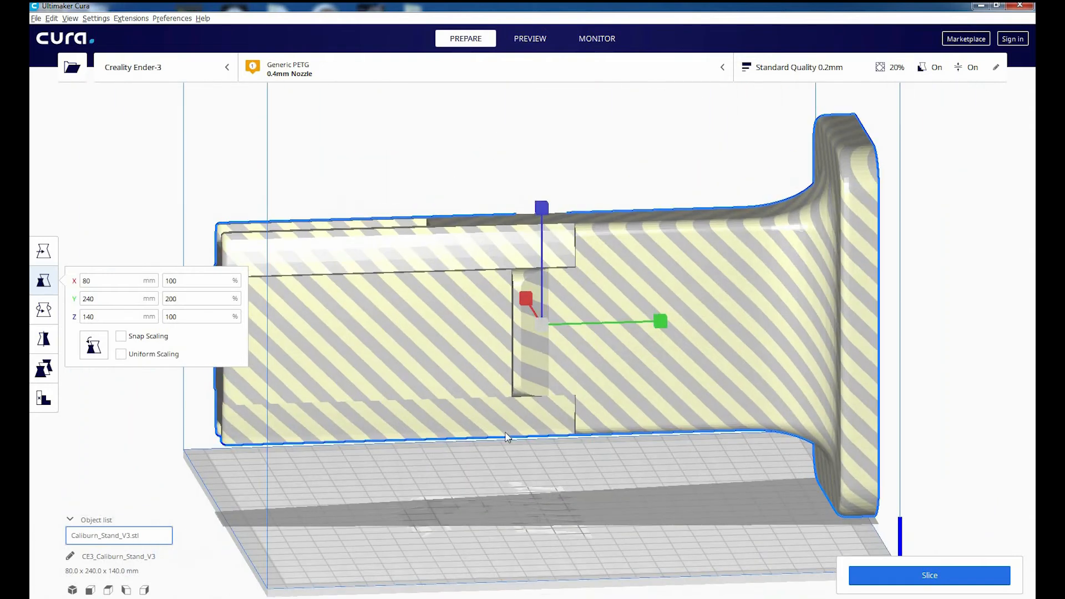
left_click(114, 296)
key("Return")
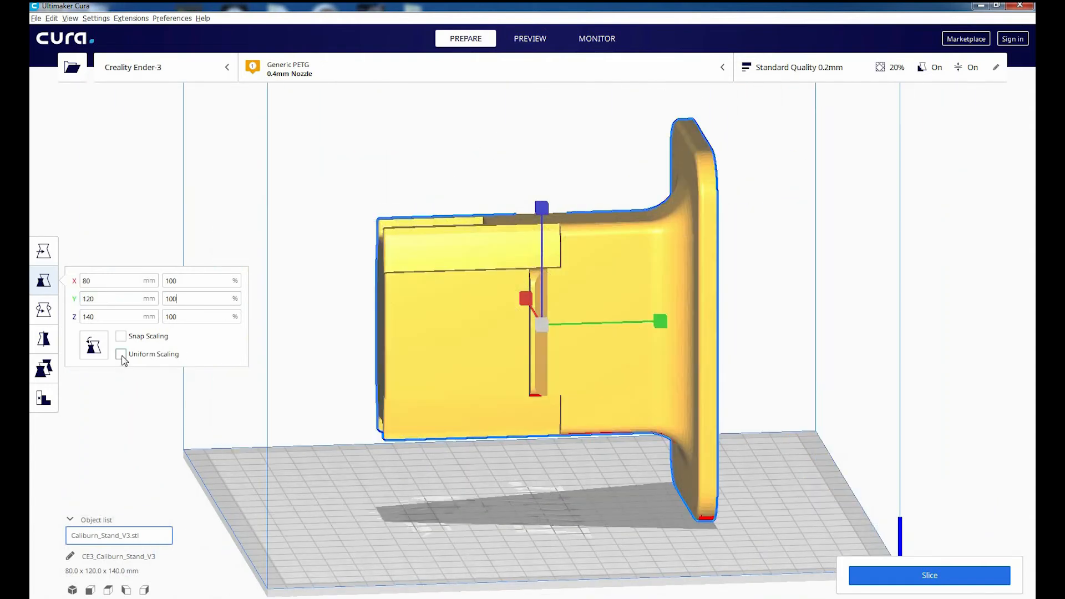
left_click(120, 354)
Step: Rotate the stand 90° about the X axis so its wide base rests on the build plate
left_click(45, 312)
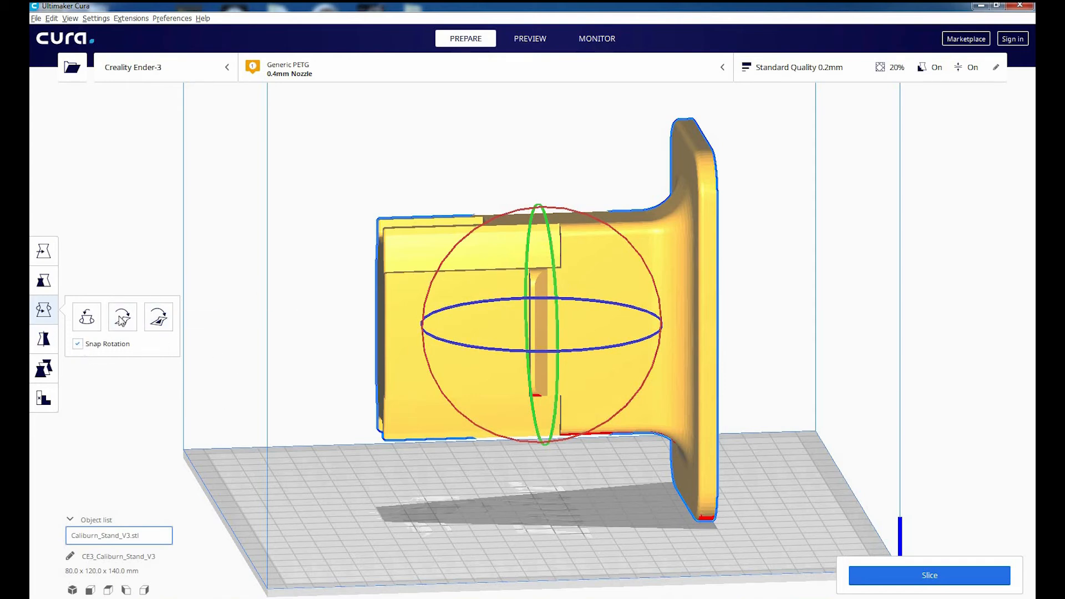
left_click_drag(615, 235, 446, 258)
left_click_drag(434, 336, 453, 344)
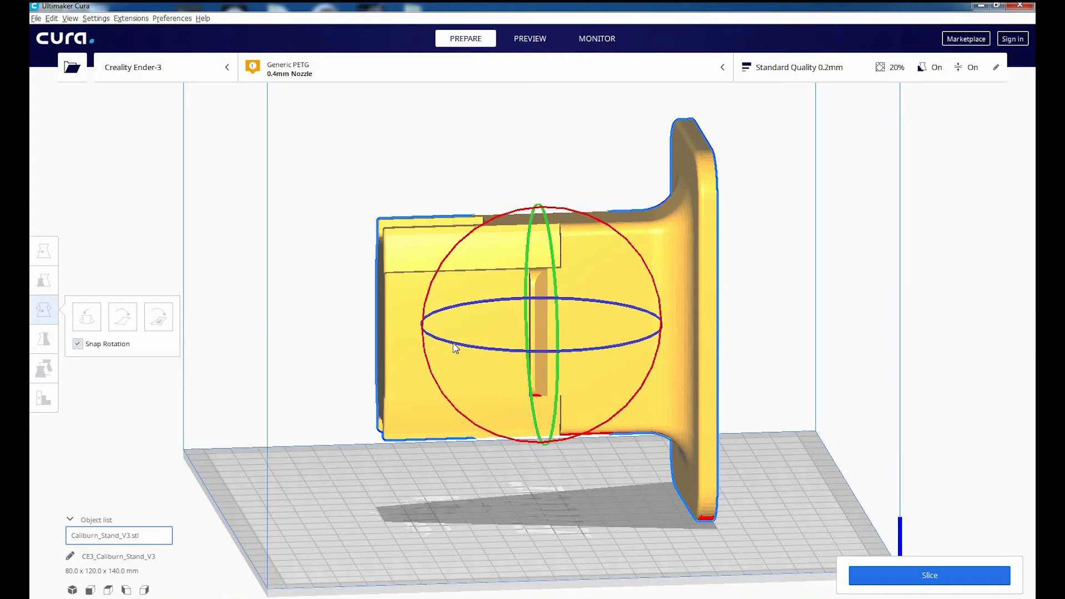
left_click_drag(521, 357, 472, 375)
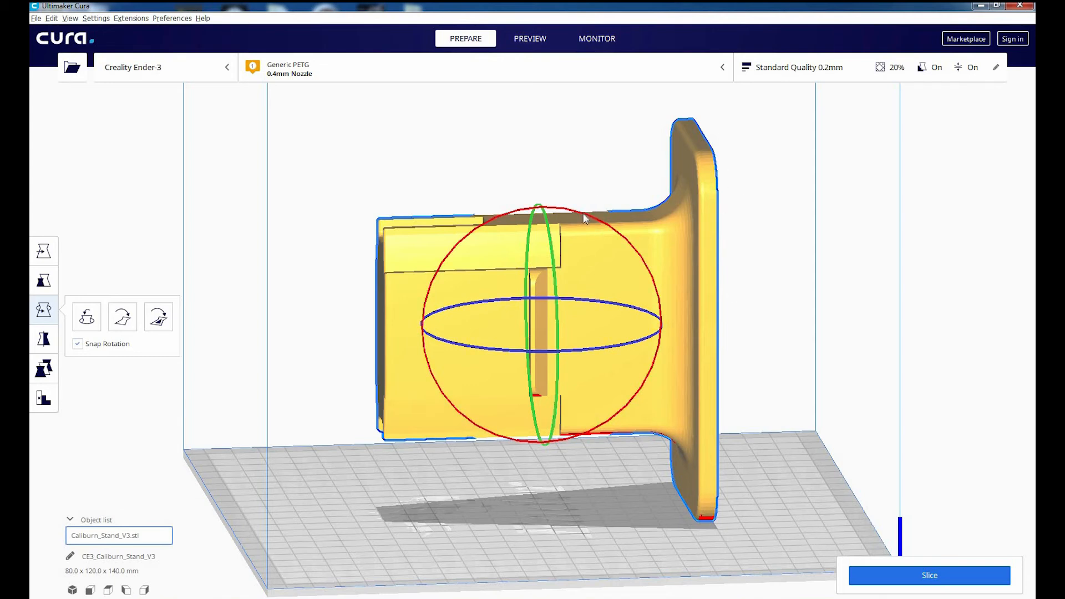
left_click_drag(607, 229, 660, 392)
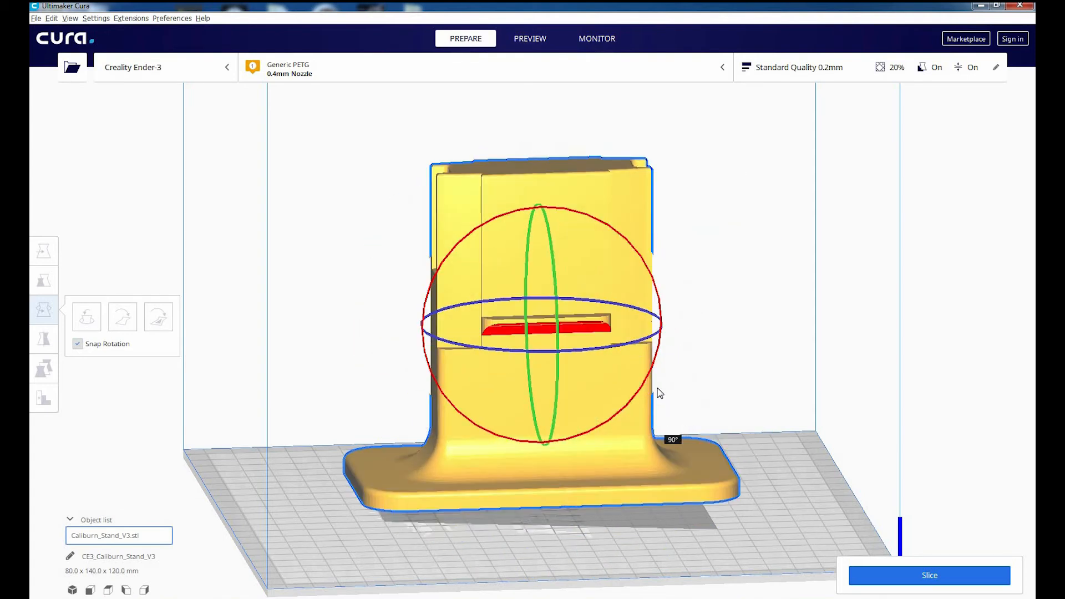
left_click_drag(642, 492, 642, 491)
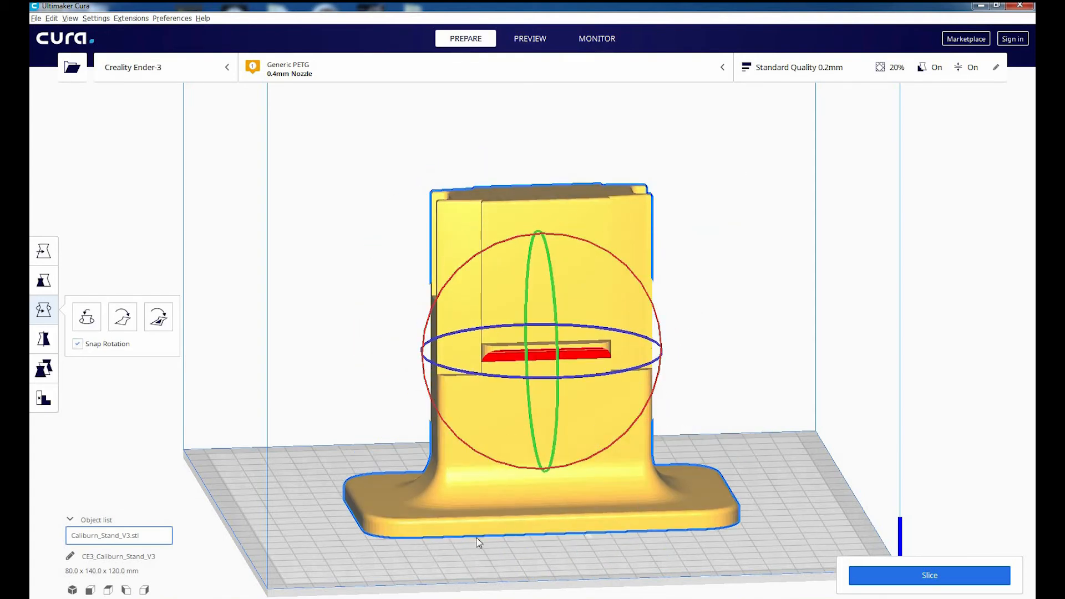
Step: Turn off snap rotation and freely tilt the stand slightly about the X axis, bringing it roughly back upright
left_click(158, 320)
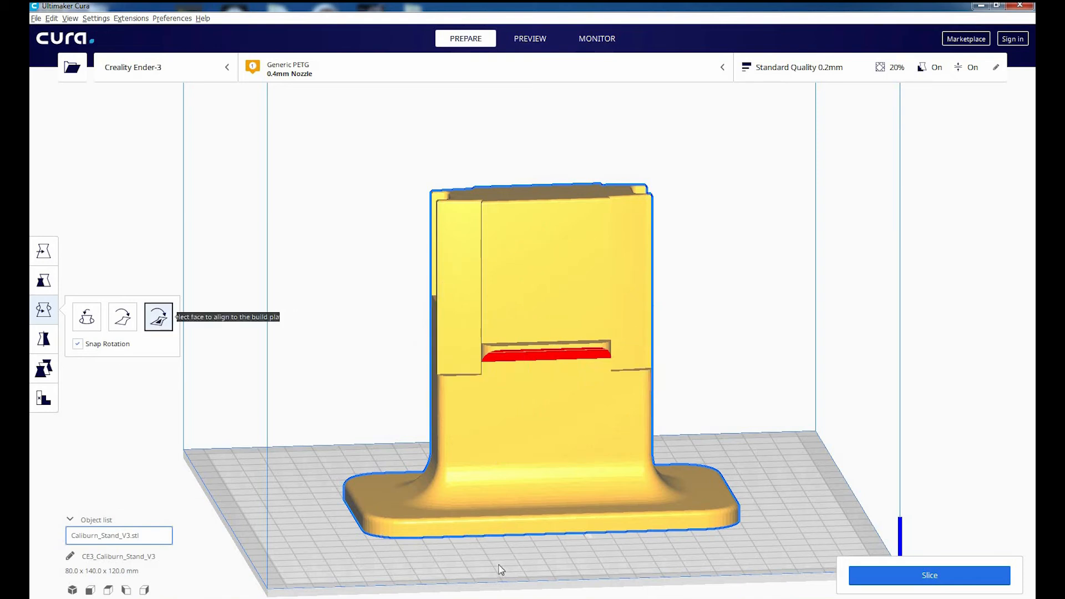
right_click_drag(544, 451, 577, 533)
left_click(77, 344)
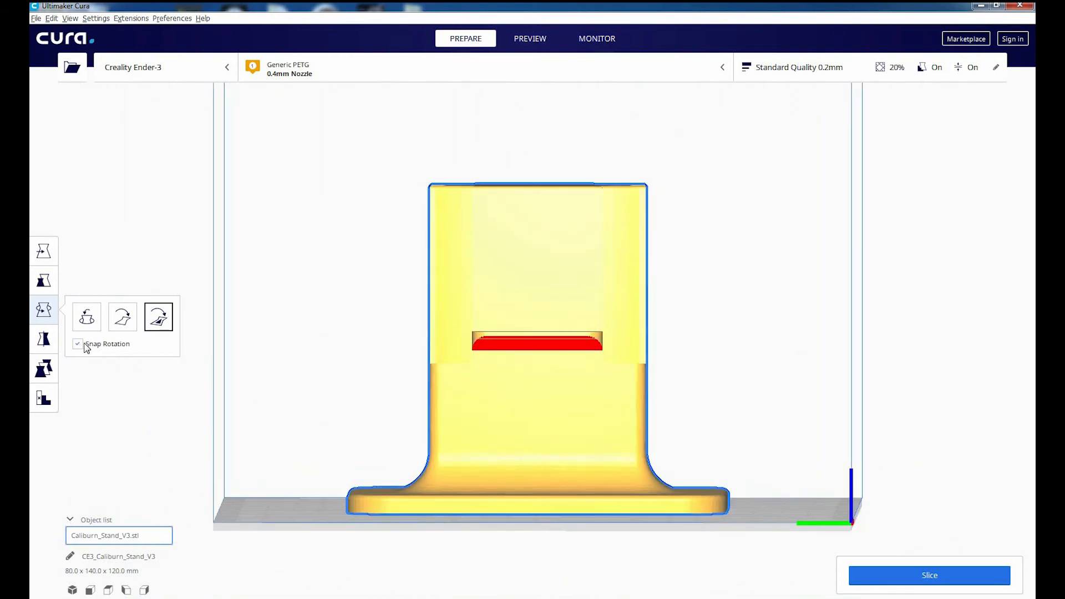
left_click(44, 250)
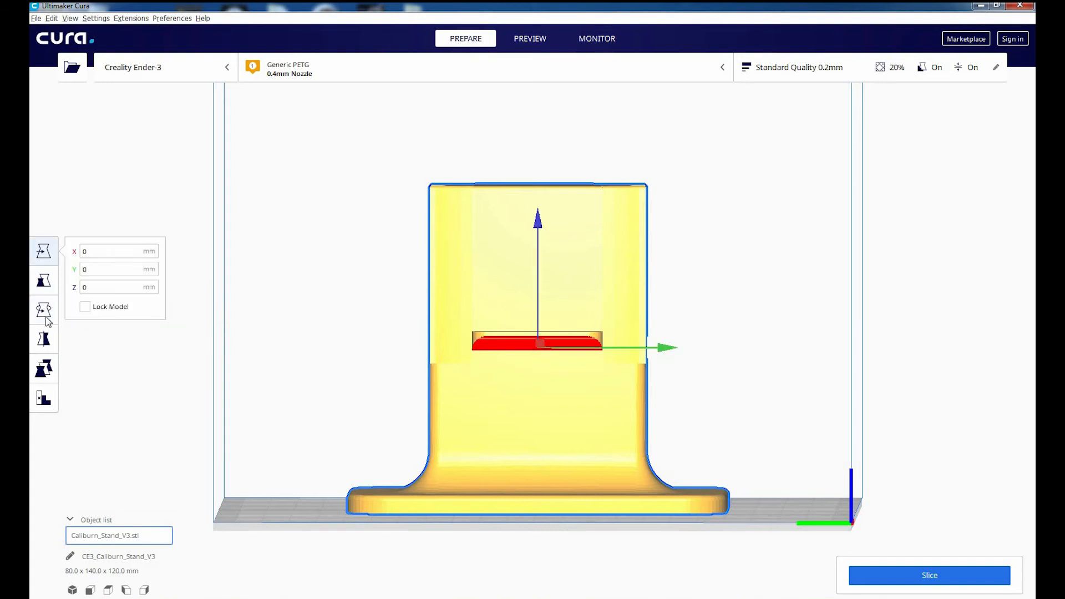
left_click(44, 311)
left_click_drag(649, 288, 585, 355)
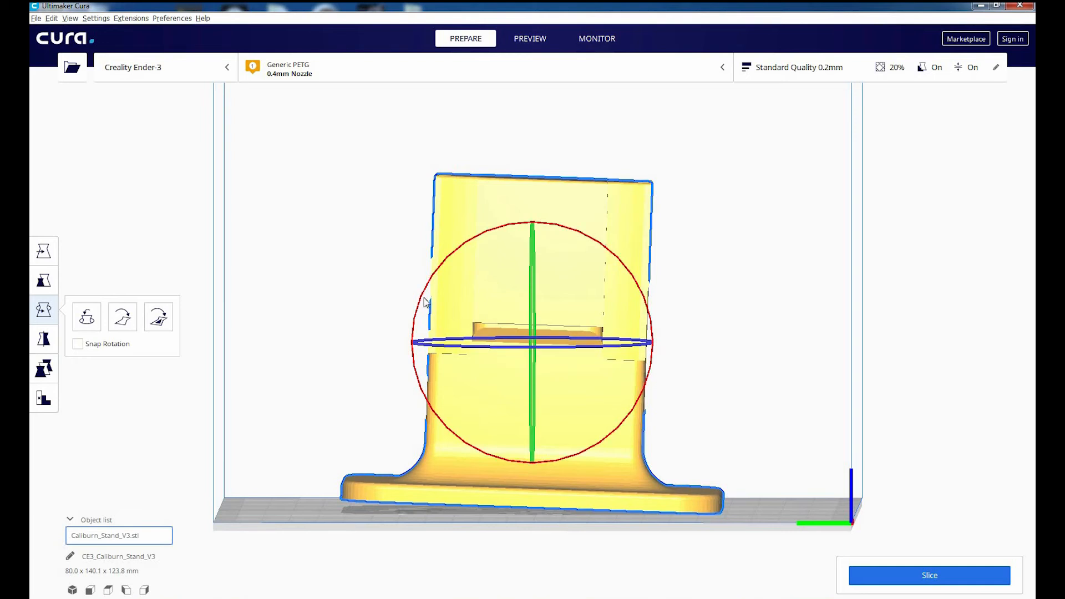
left_click_drag(421, 306, 431, 360)
right_click_drag(492, 504, 629, 523)
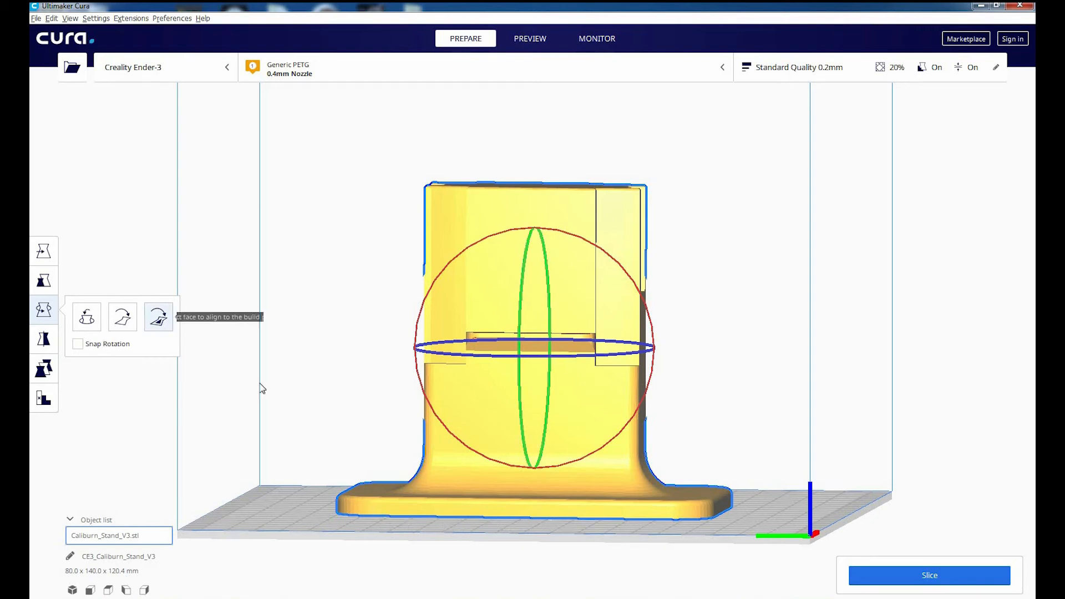
Step: Reset the stand's rotation with snap rotation enabled and rotate it 90° about the X axis onto its wide base
left_click(165, 330)
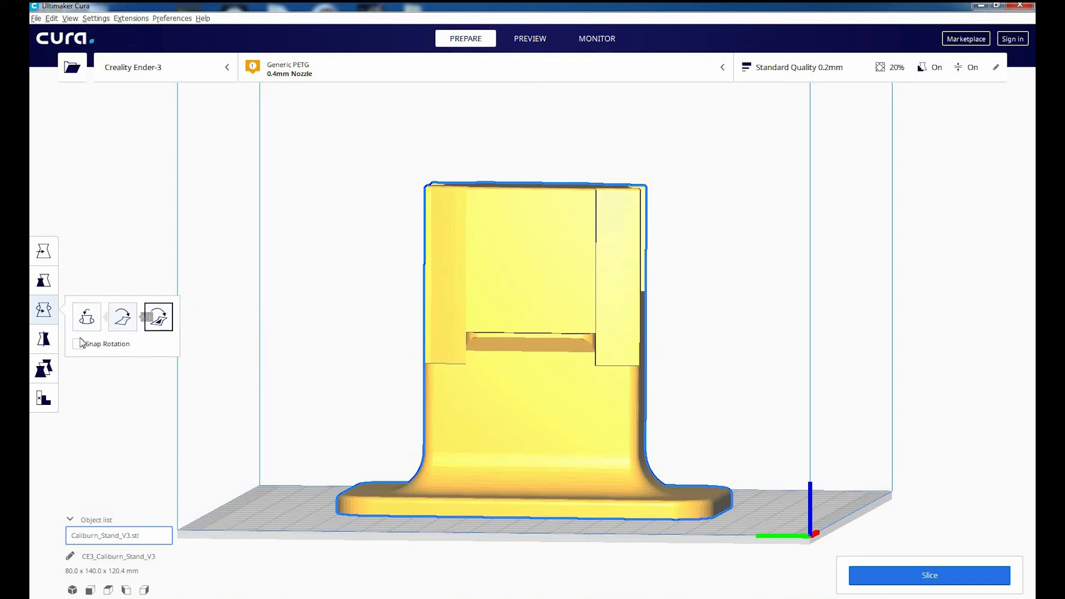
left_click(51, 315)
left_click(55, 314)
left_click(83, 317)
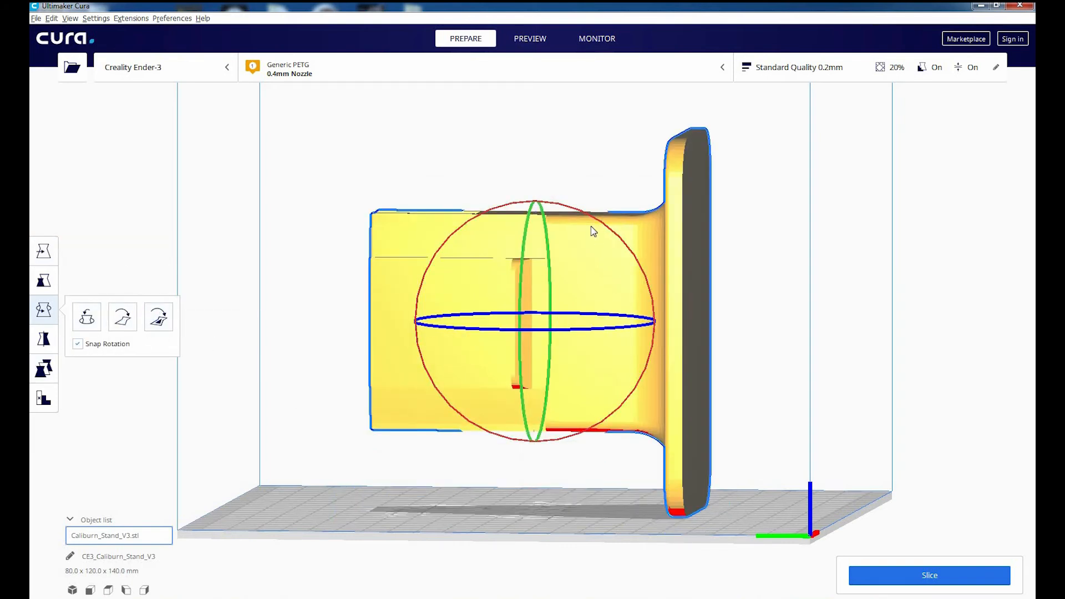
left_click_drag(616, 231, 710, 444)
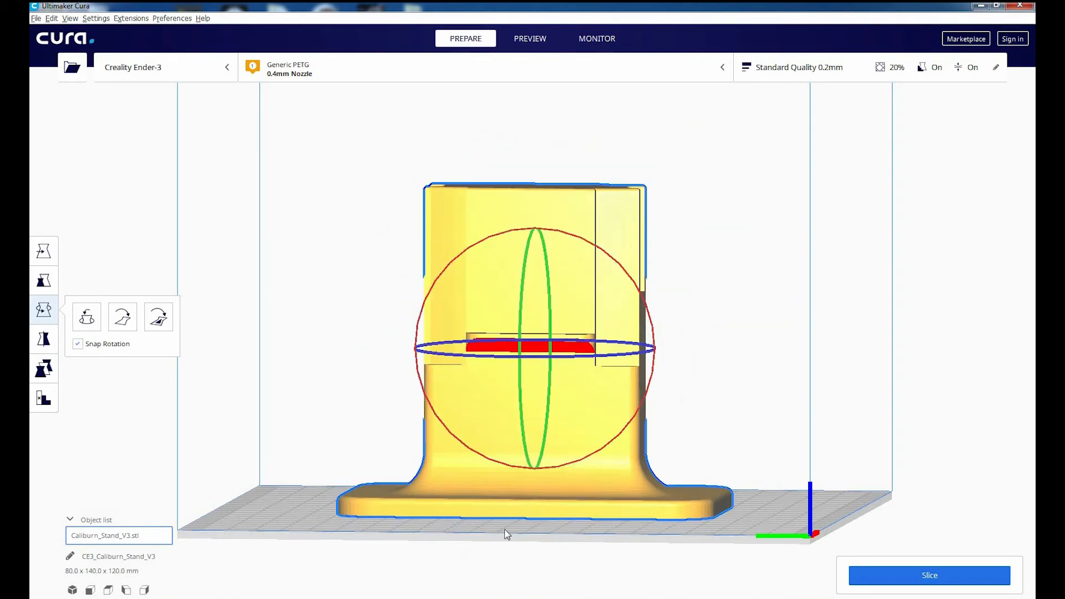
right_click_drag(523, 547, 528, 581)
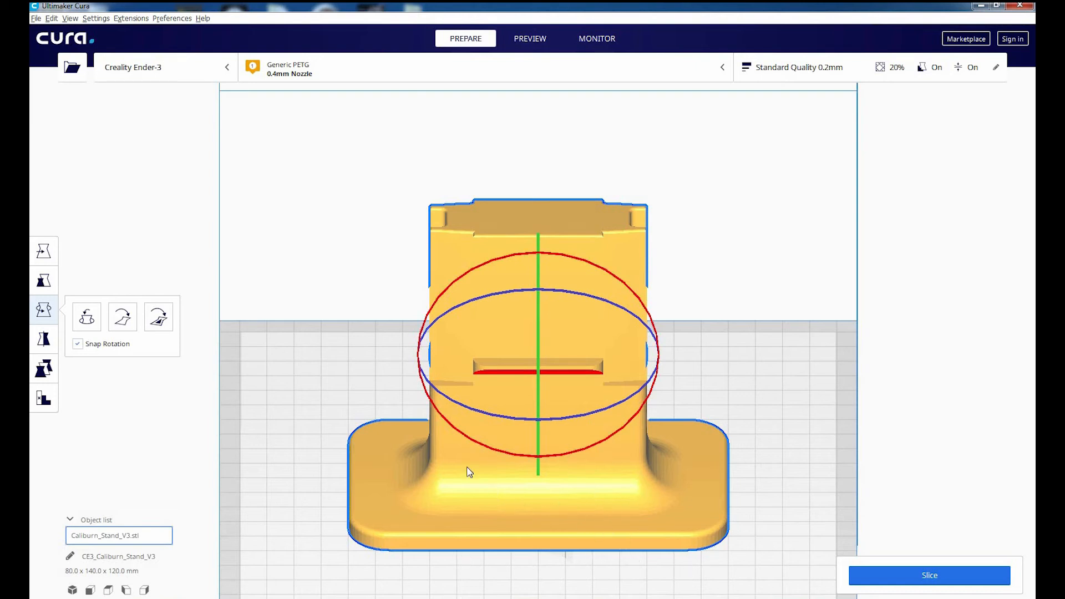
right_click_drag(606, 489, 661, 431)
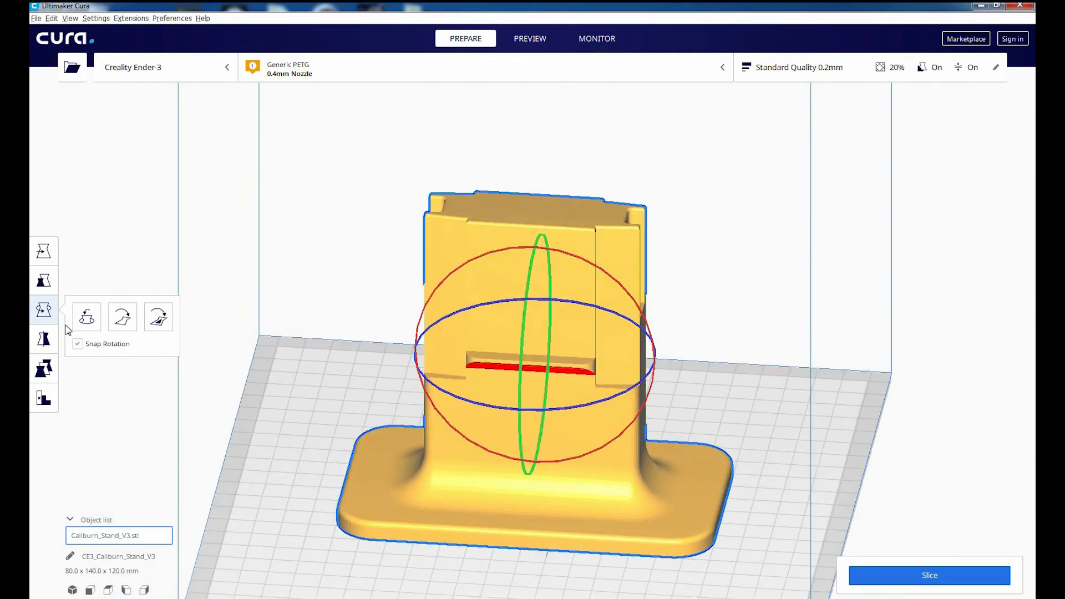
Step: Look through the stand's move, mirror, per-model settings and support blocker tools, keeping the stand selected with the Move tool active
left_click(43, 251)
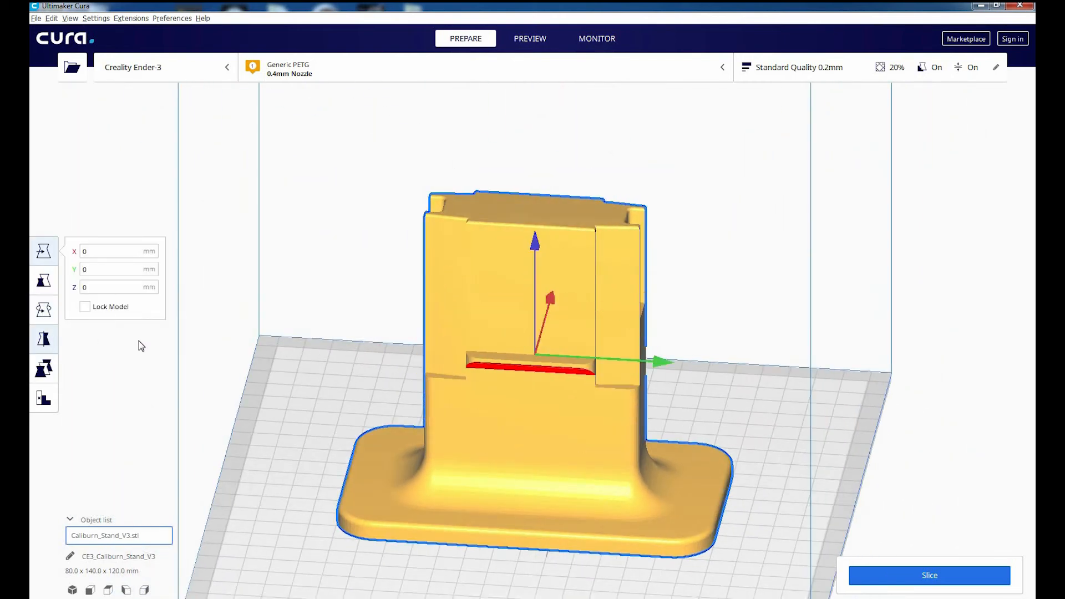
left_click(44, 338)
left_click(45, 370)
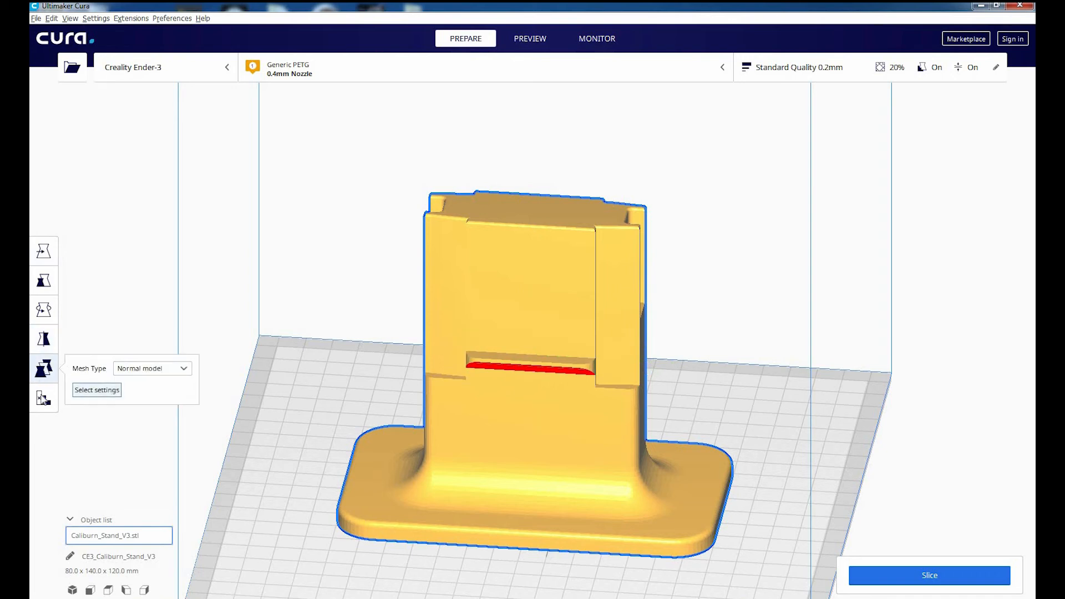
left_click(44, 369)
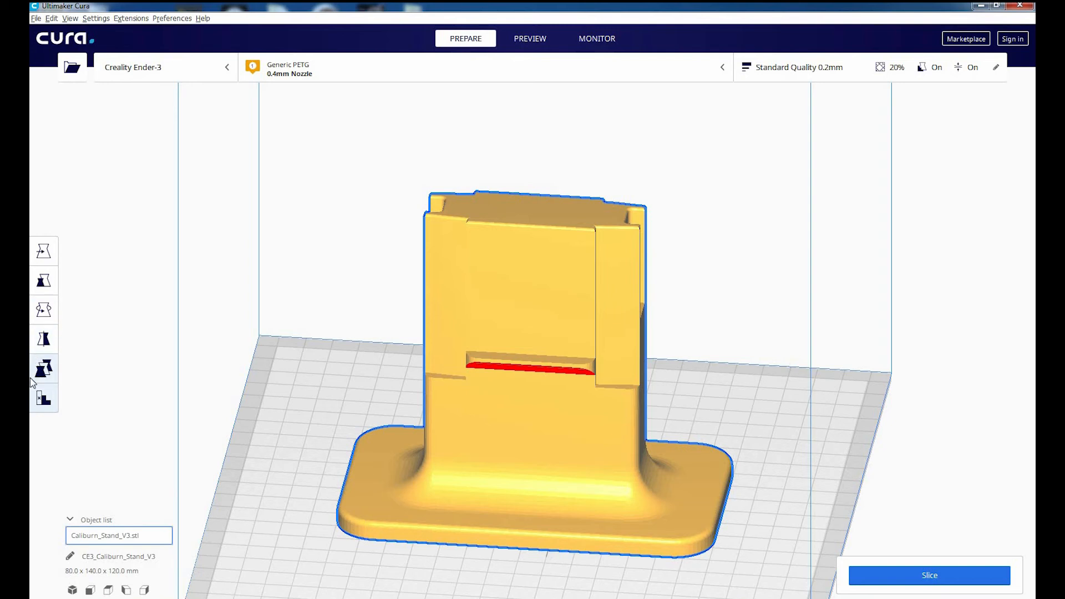
left_click(44, 339)
left_click(44, 369)
left_click(44, 402)
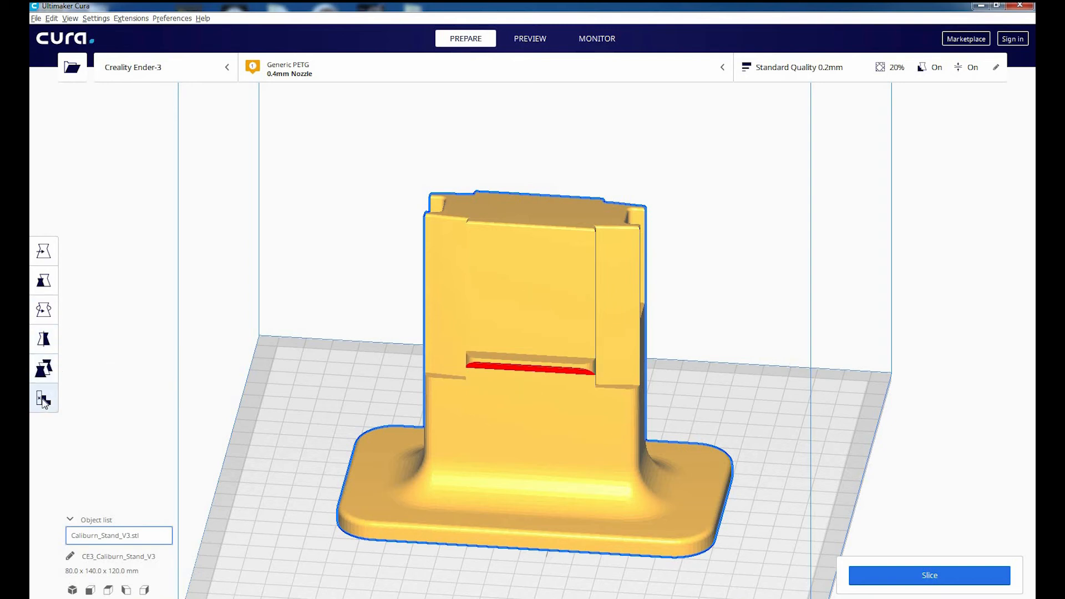
left_click(63, 266)
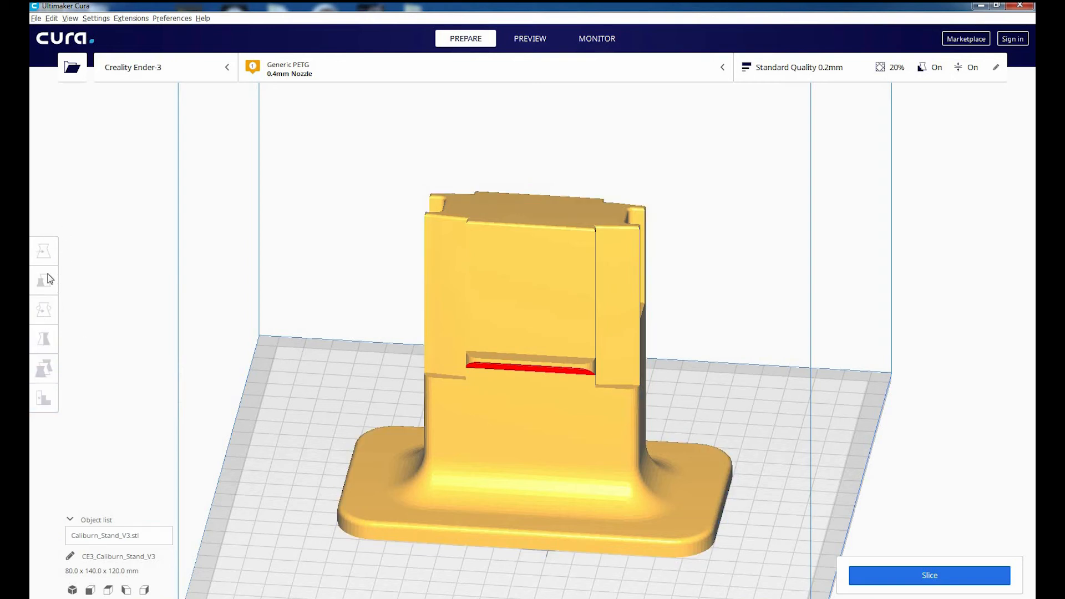
key("ctrl+a")
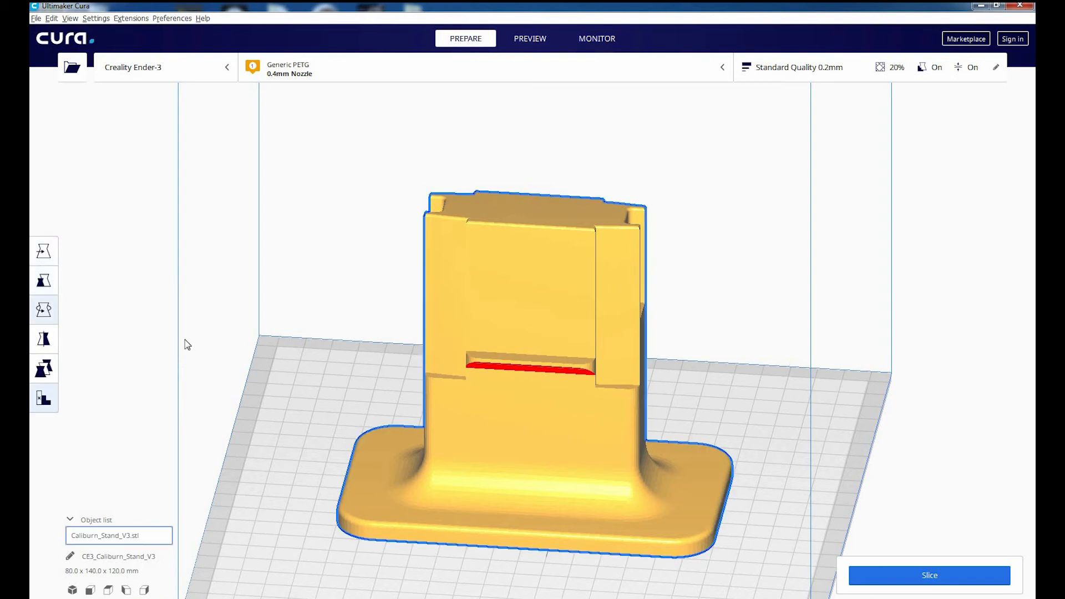
scroll(500, 414, "down", 1)
left_click(48, 264)
Step: Turn off support generation in the print settings and examine the stand's overhangs from its narrow end and corner
right_click_drag(431, 488, 555, 250)
left_click(779, 69)
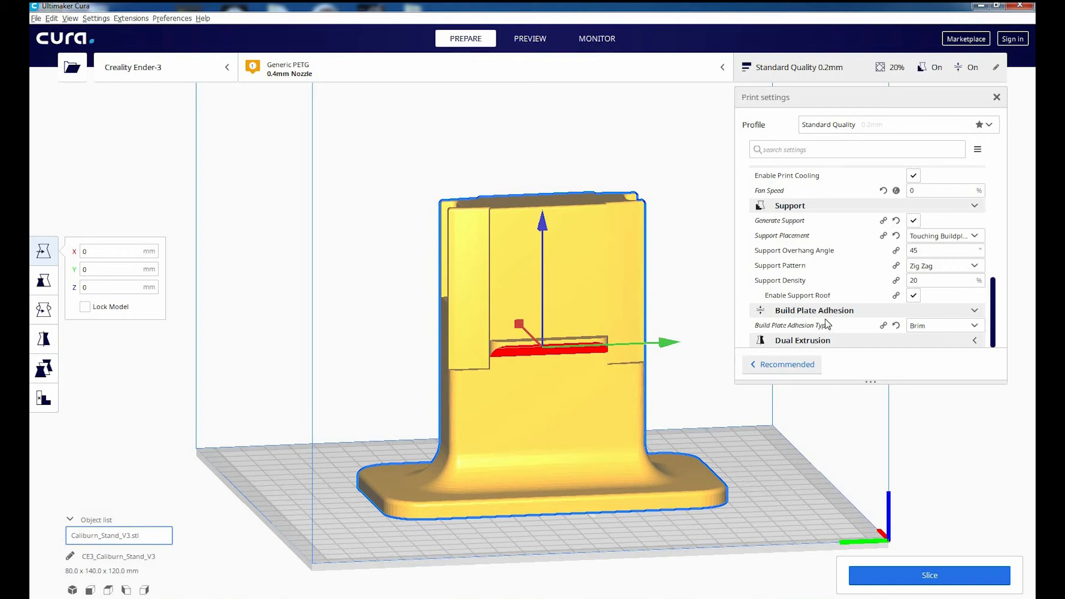
left_click(914, 221)
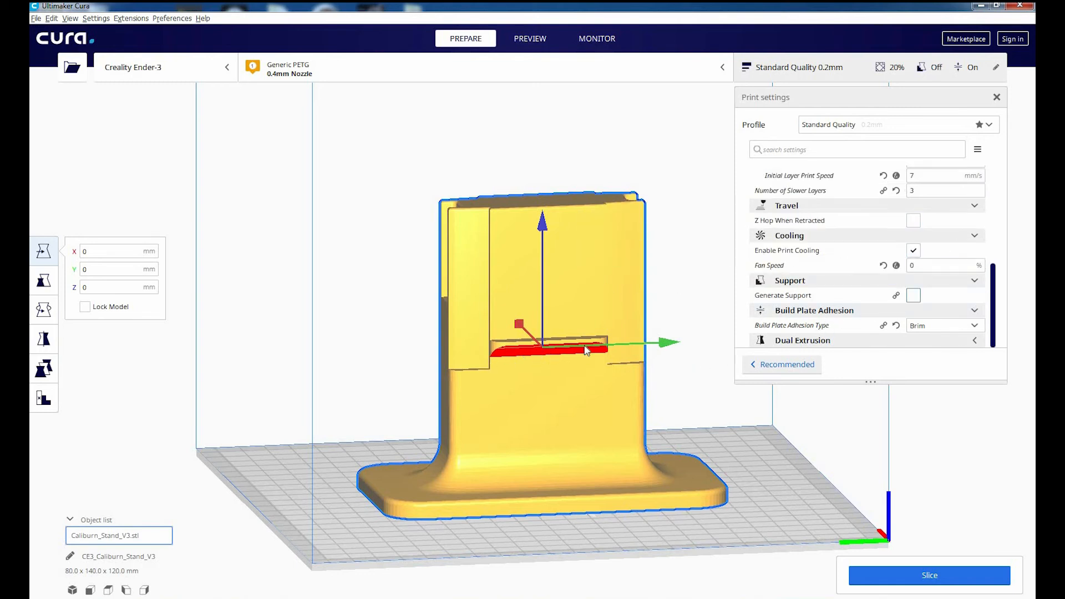
right_click_drag(529, 391, 512, 356)
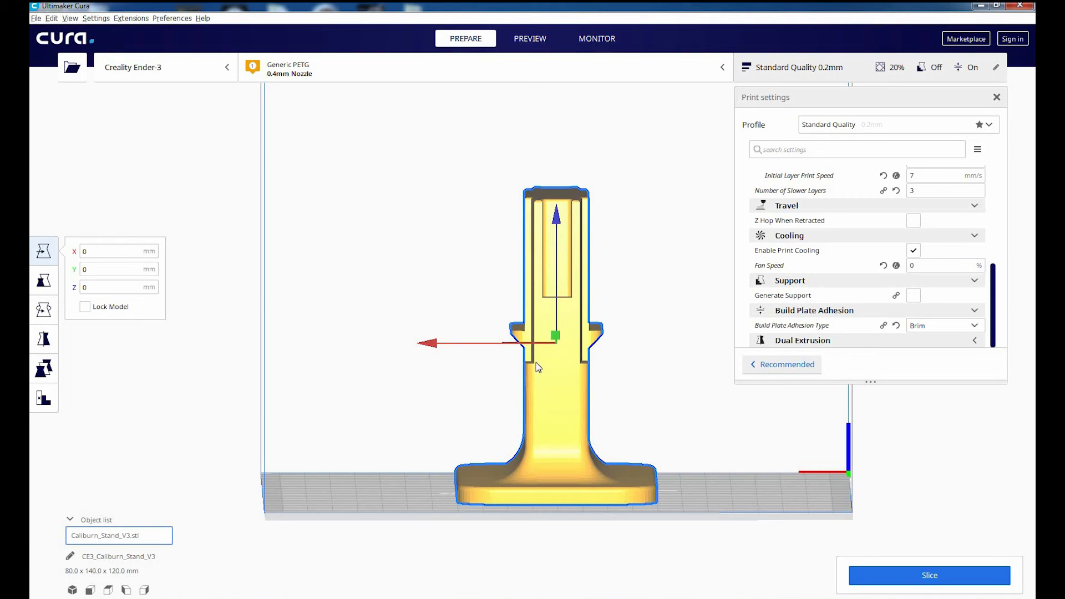
right_click_drag(593, 371, 653, 393)
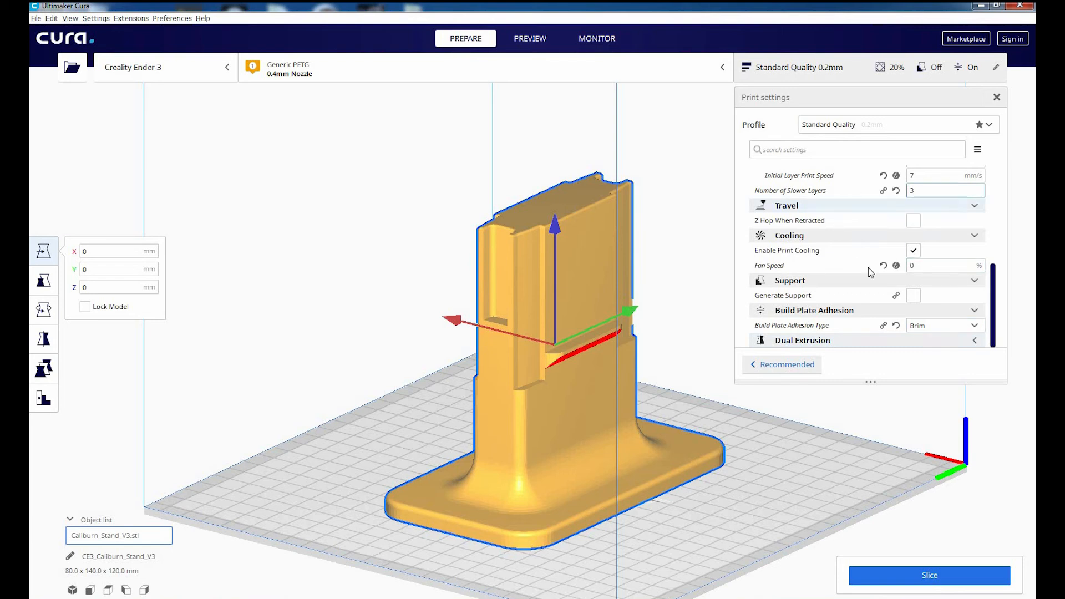
Step: Review the speed, cooling and support sections of the print settings and close them
left_click(859, 238)
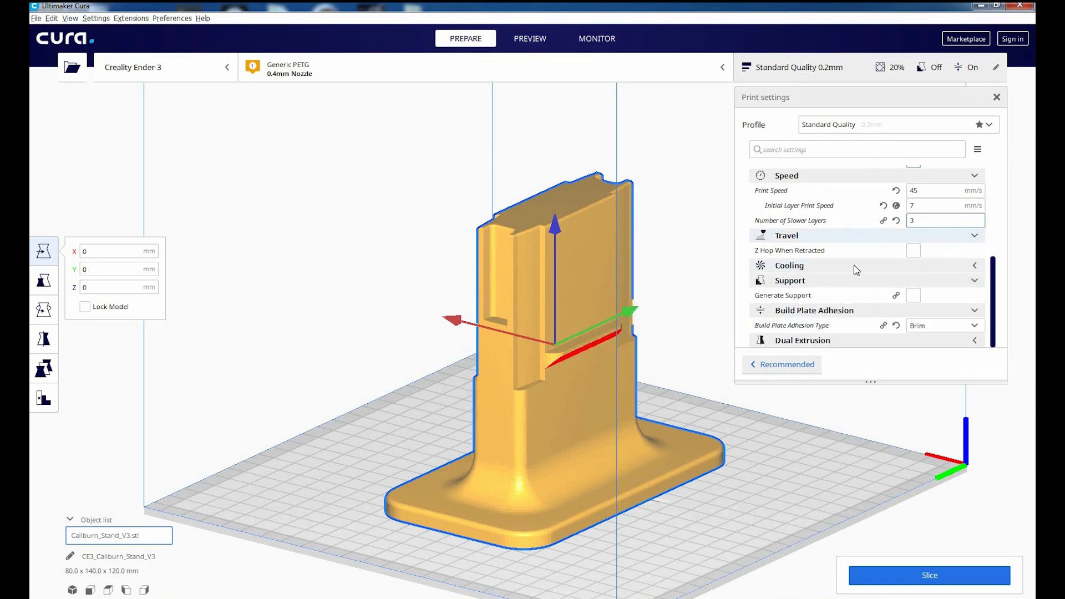
left_click(879, 266)
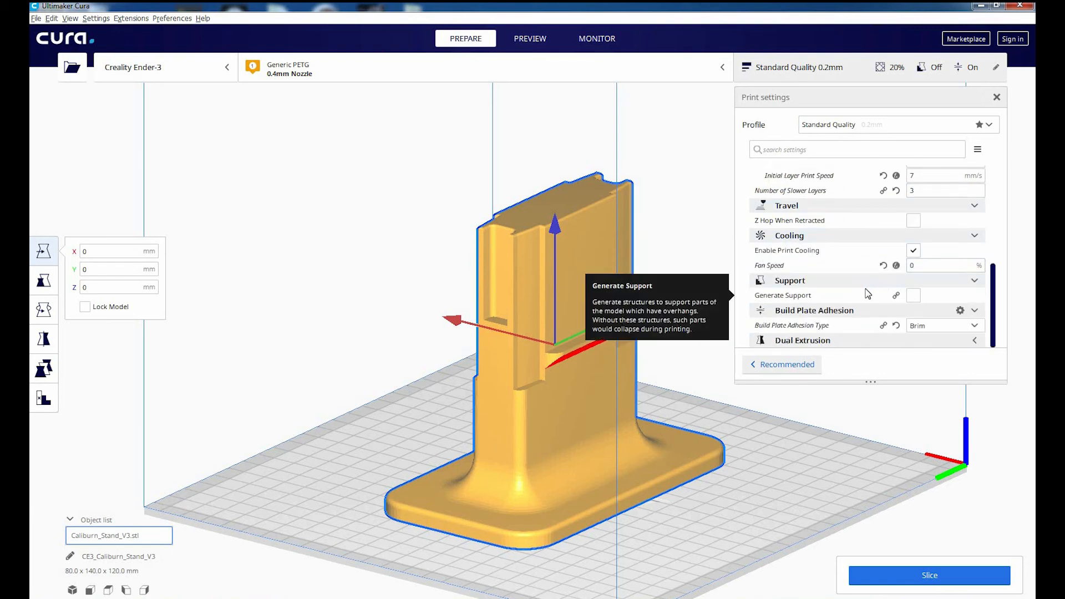
scroll(857, 244, "up", 3)
scroll(853, 236, "up", 3)
left_click(828, 66)
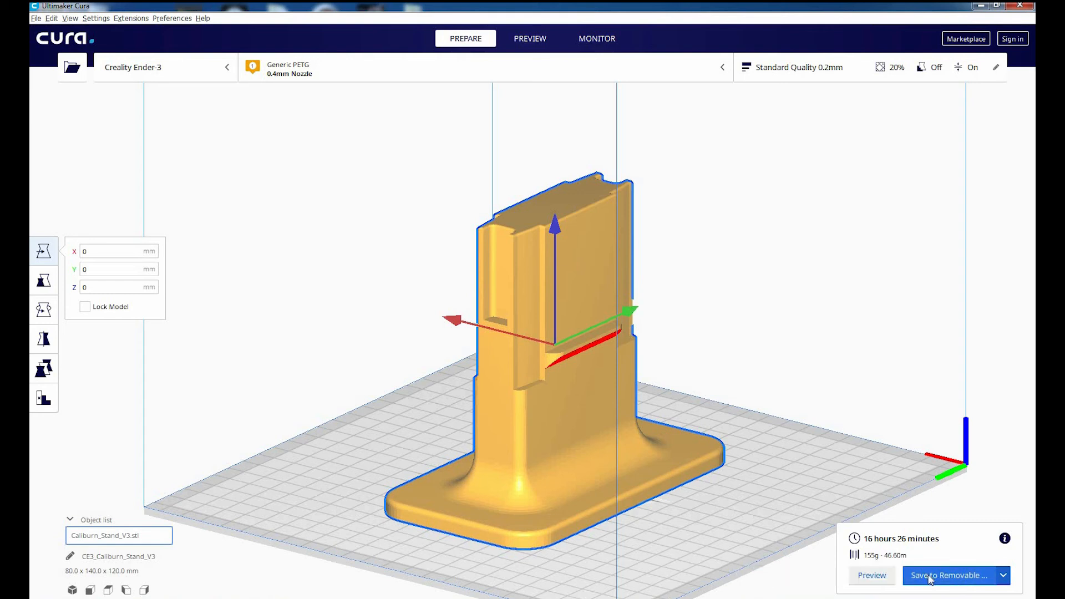
Step: Save the sliced stand's G-code to the removable drive and eject the drive
left_click(989, 581)
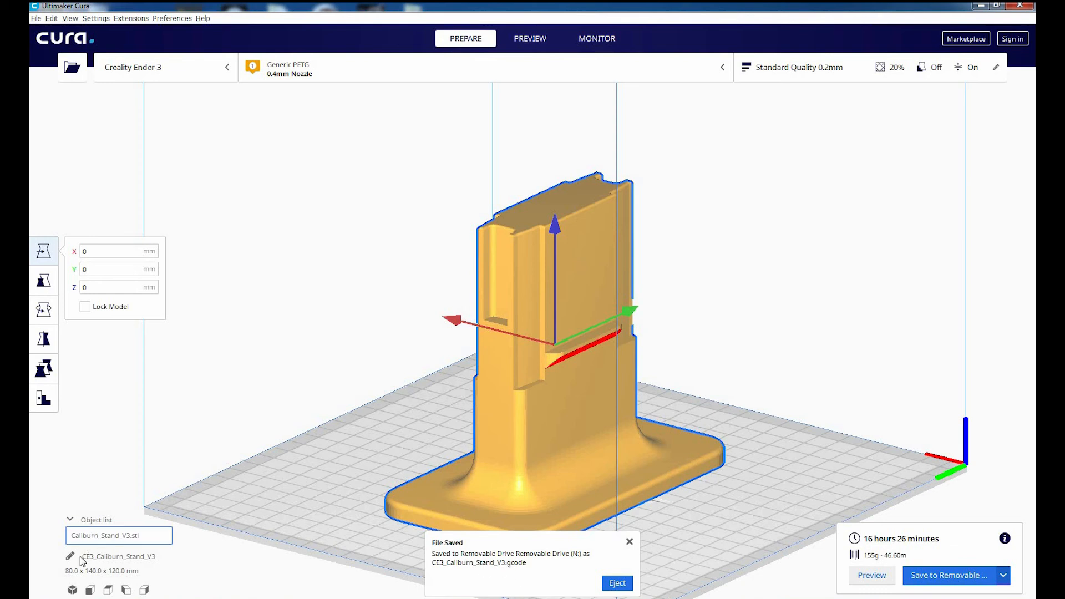
double_click(140, 558)
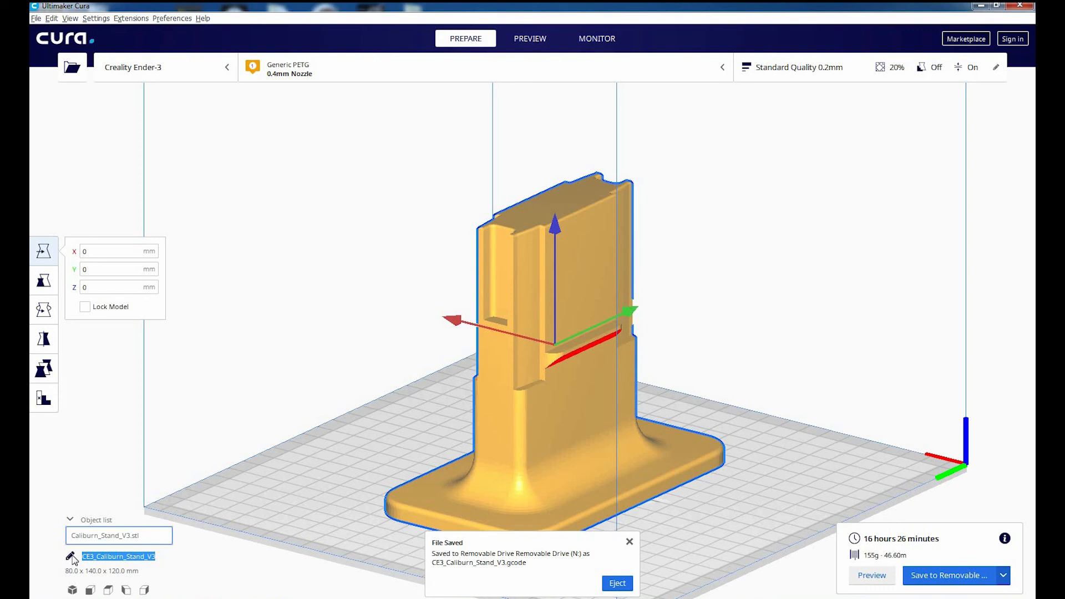
left_click(224, 571)
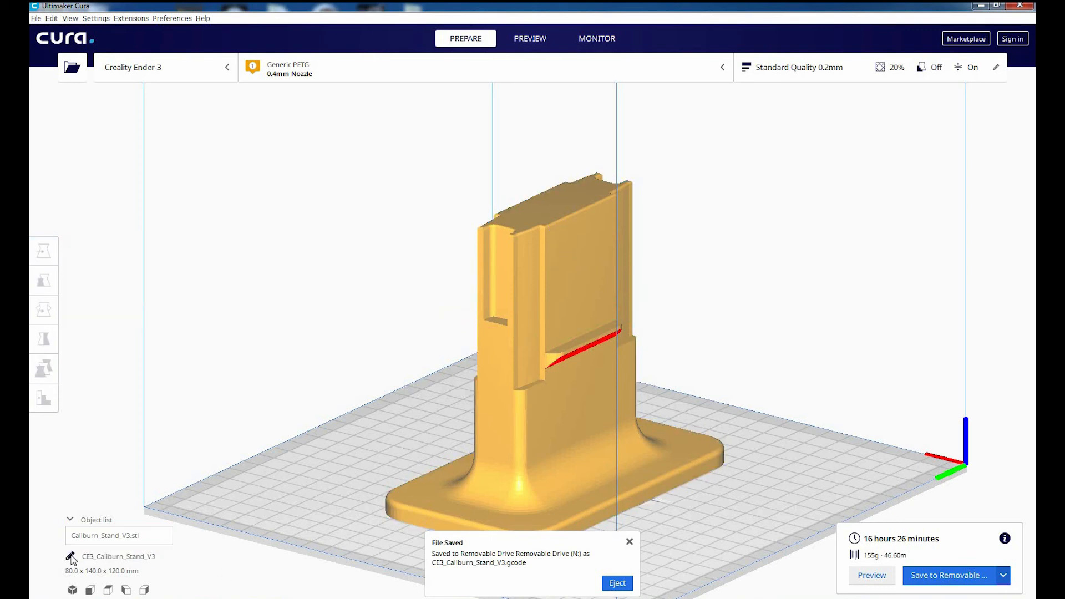
left_click(617, 580)
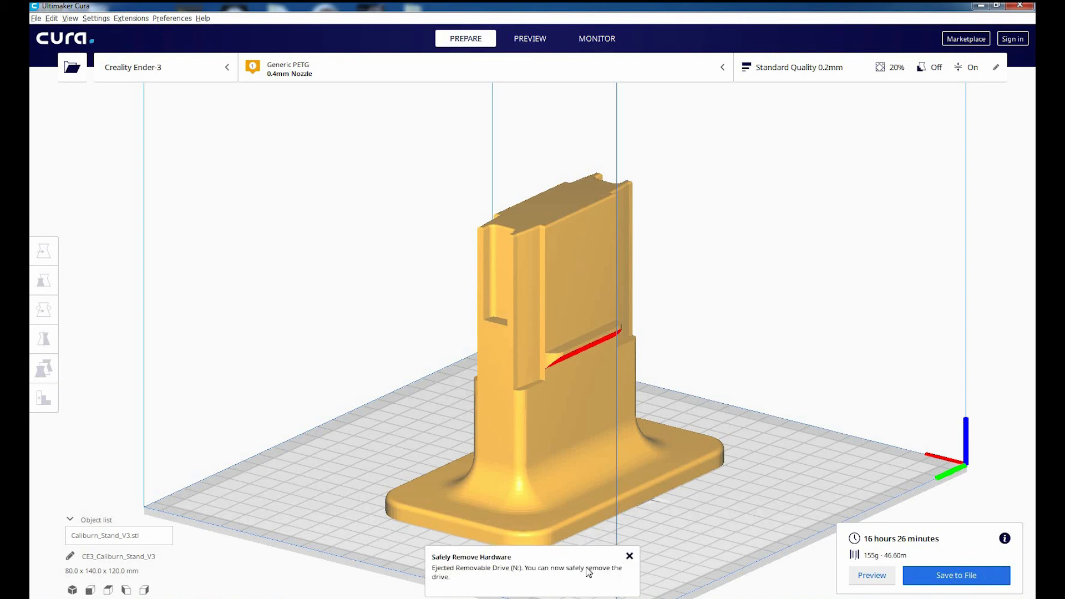